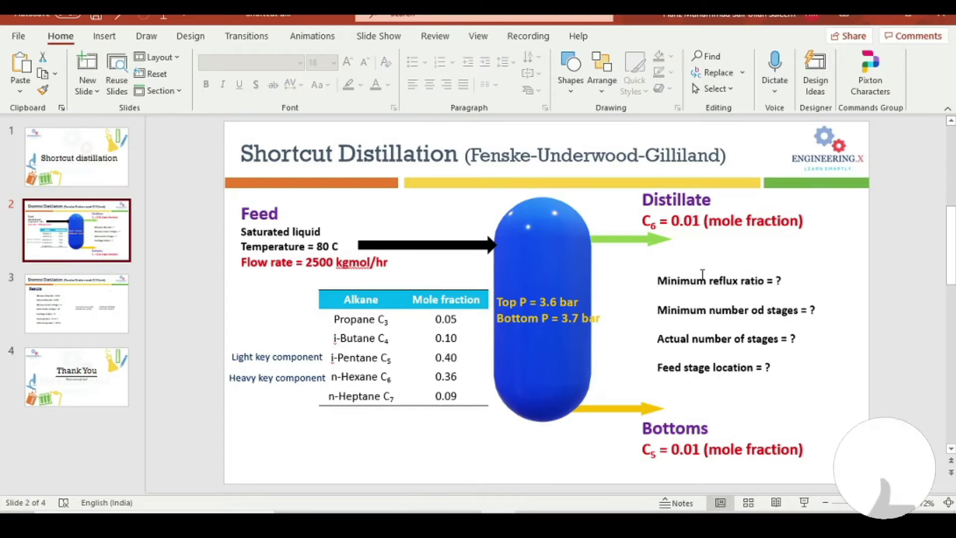
Review the shortcut distillation Results slide and switch to Aspen HYSYS
key(Page_Down)
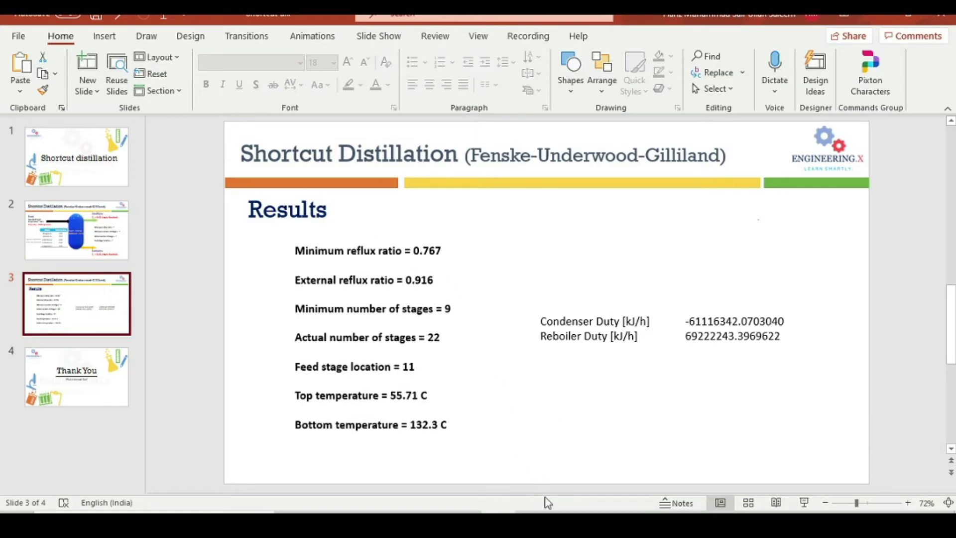
mouse_move(532, 523)
click(532, 468)
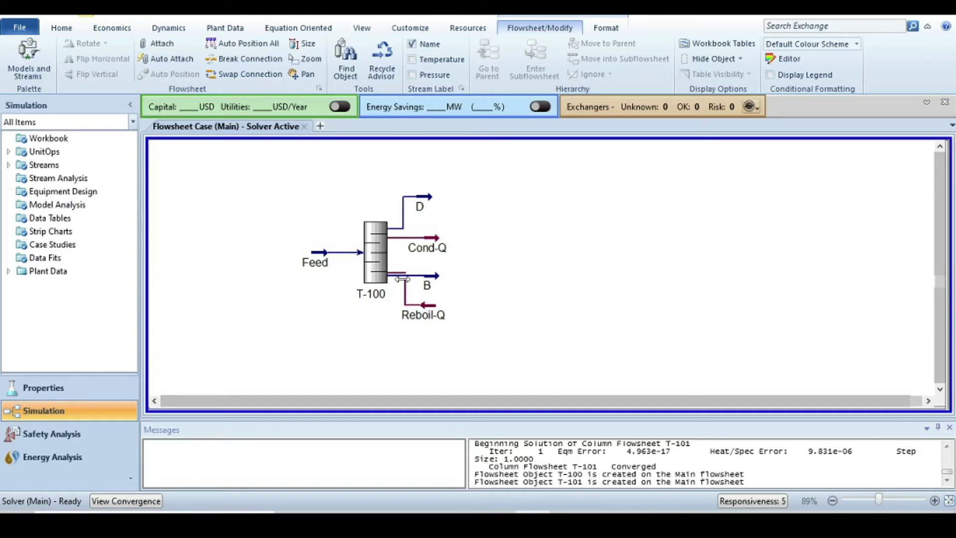
Copy the Feed stream and paste the duplicate into the empty flowsheet area beside the shortcut column T-100
click(319, 252)
right_click(320, 252)
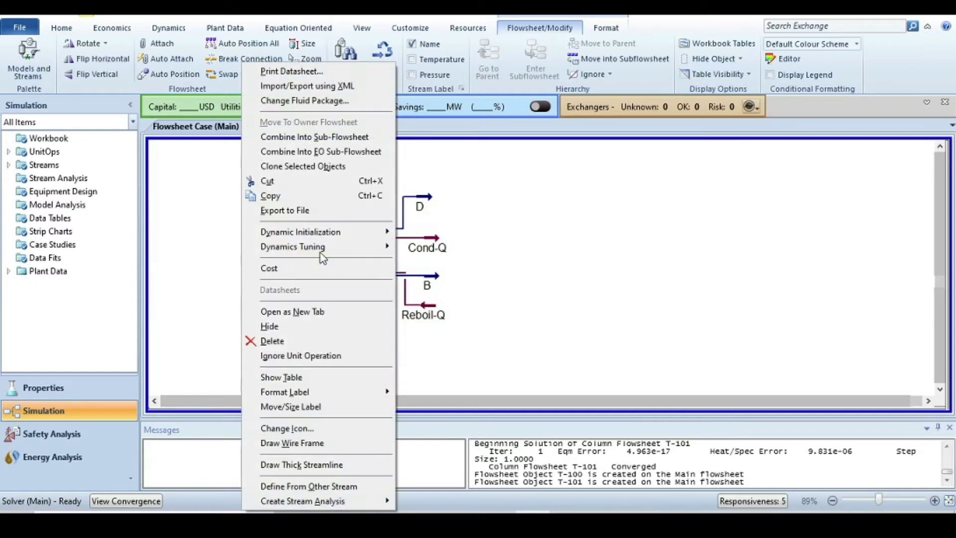
click(299, 196)
right_click(580, 259)
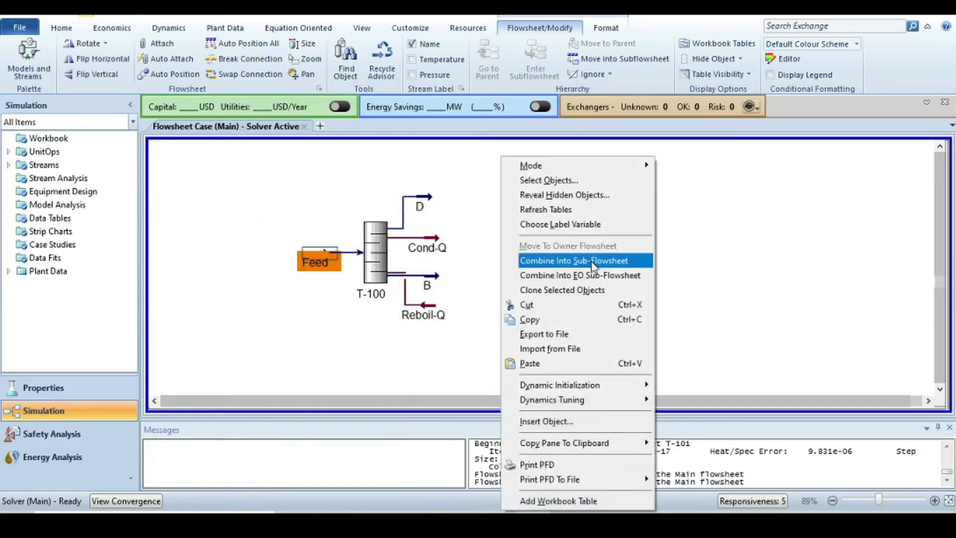
click(530, 363)
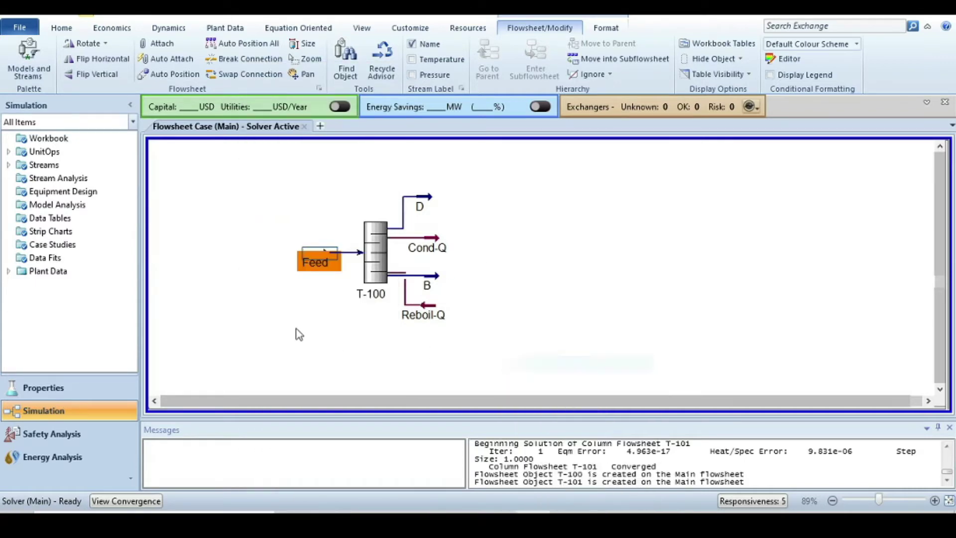
drag(575, 249, 547, 250)
click(644, 274)
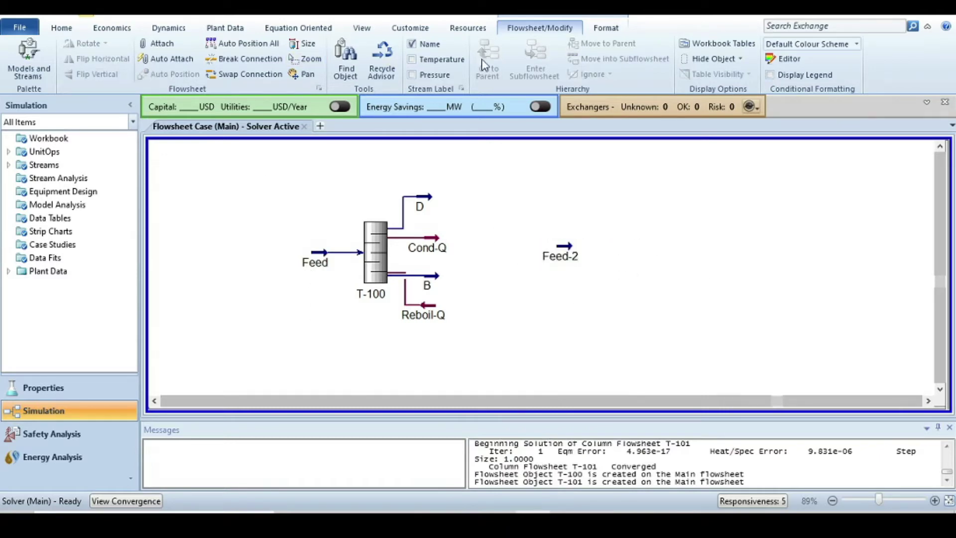
Add a distillation column from the Separator models beside Feed-2 and open its input expert
click(30, 54)
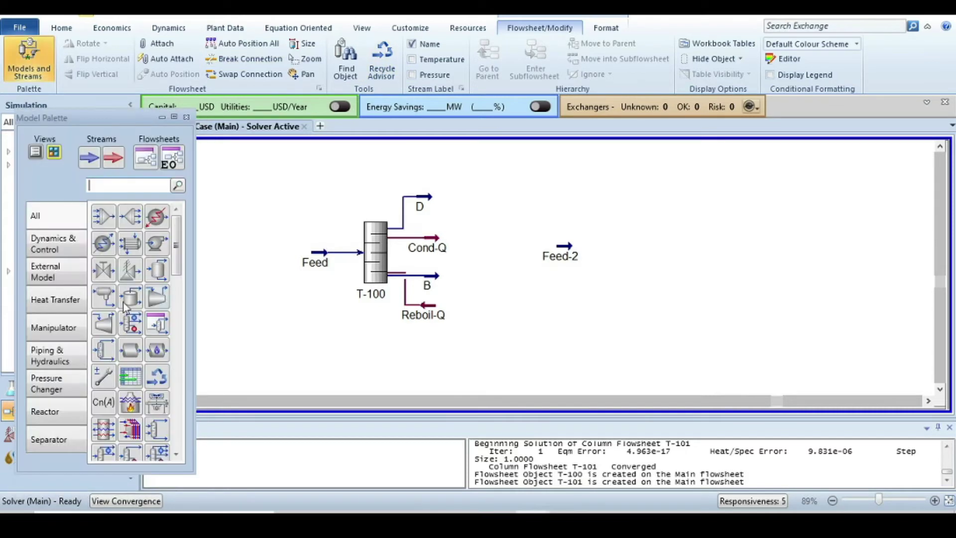
click(57, 447)
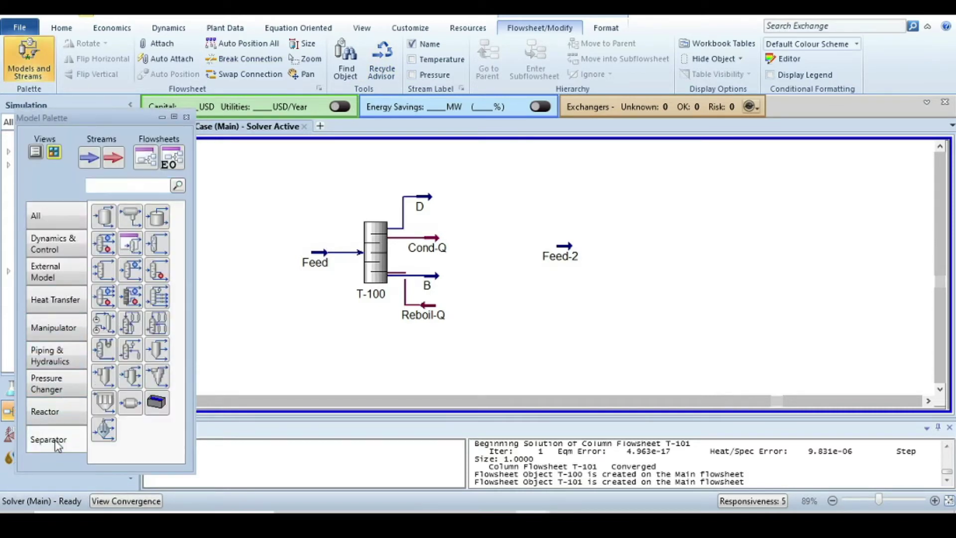
click(105, 246)
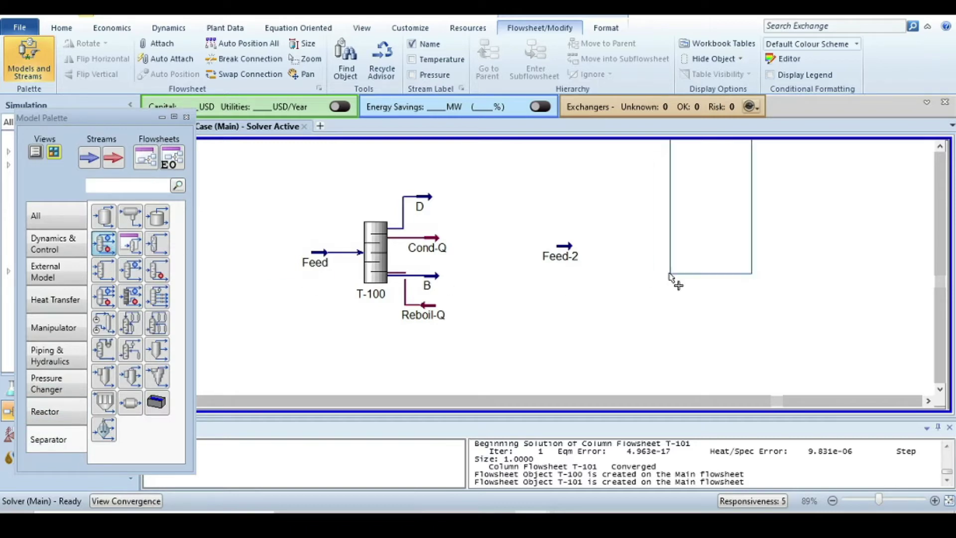
click(616, 317)
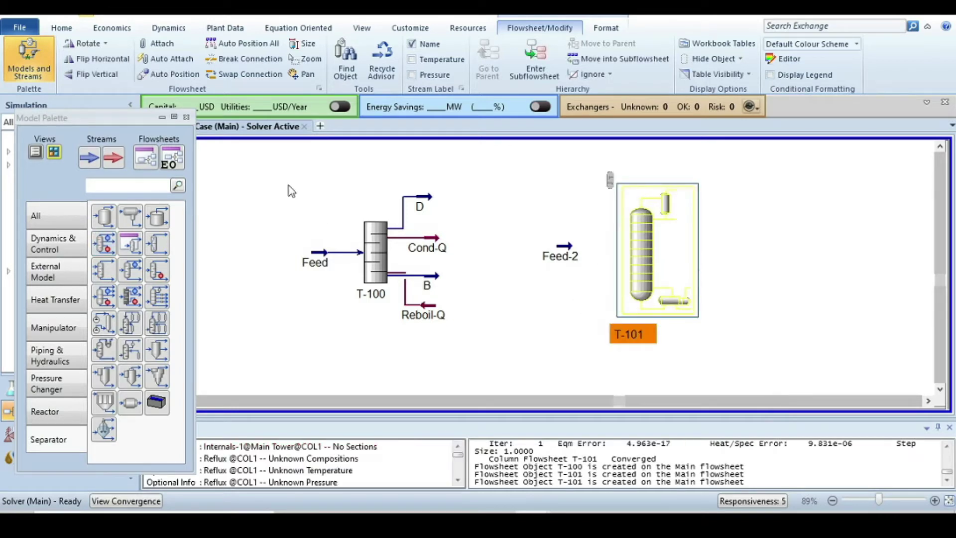
click(187, 117)
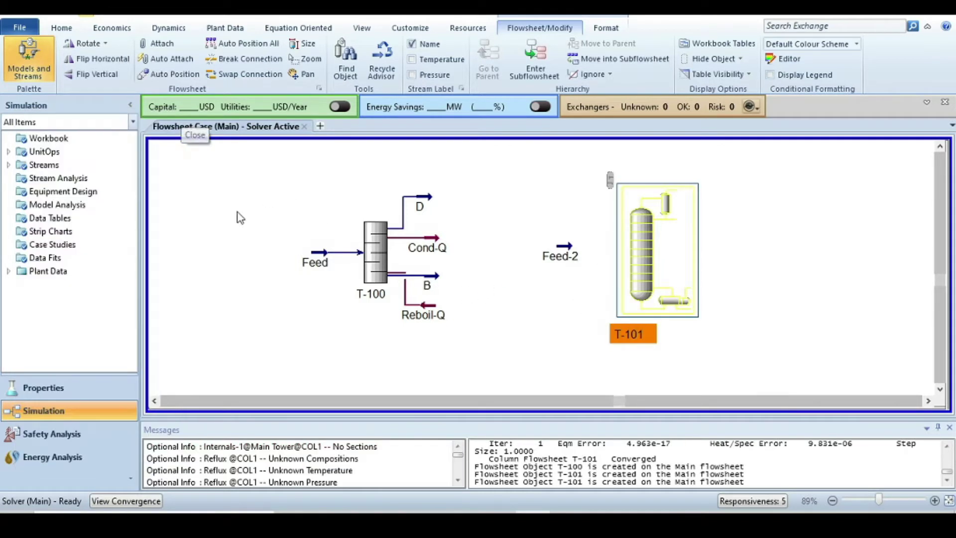
double_click(635, 243)
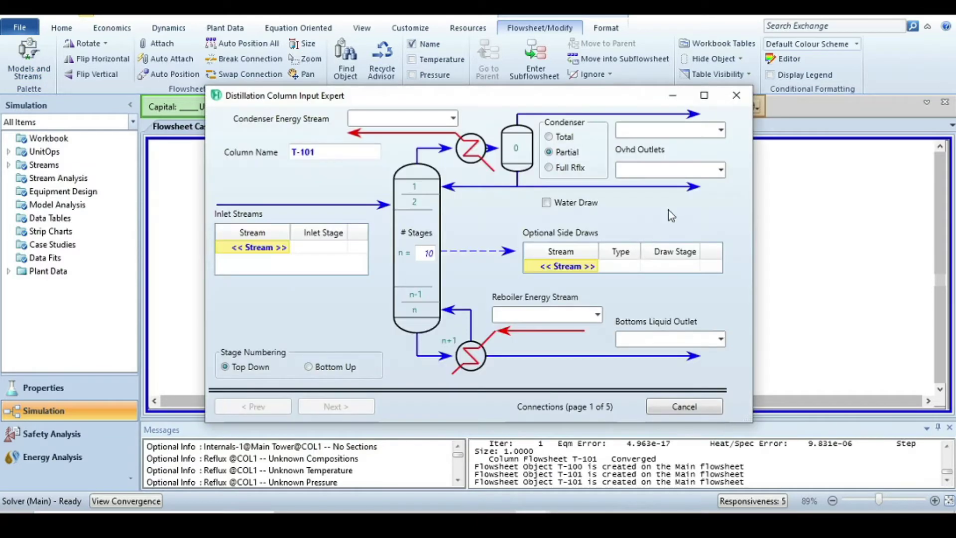
Try to assign Cond-q as the condenser energy stream of column T-101
click(389, 117)
text(Q)
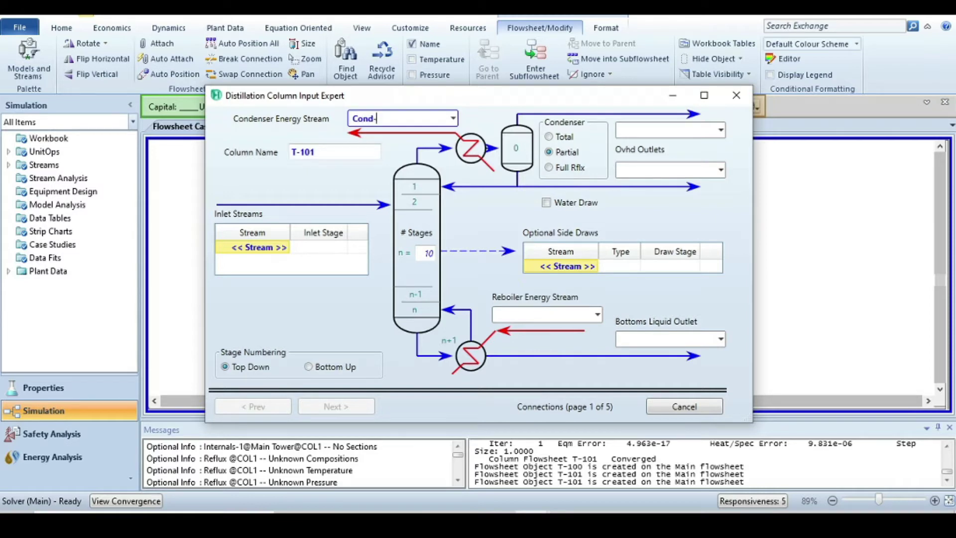
key(Return)
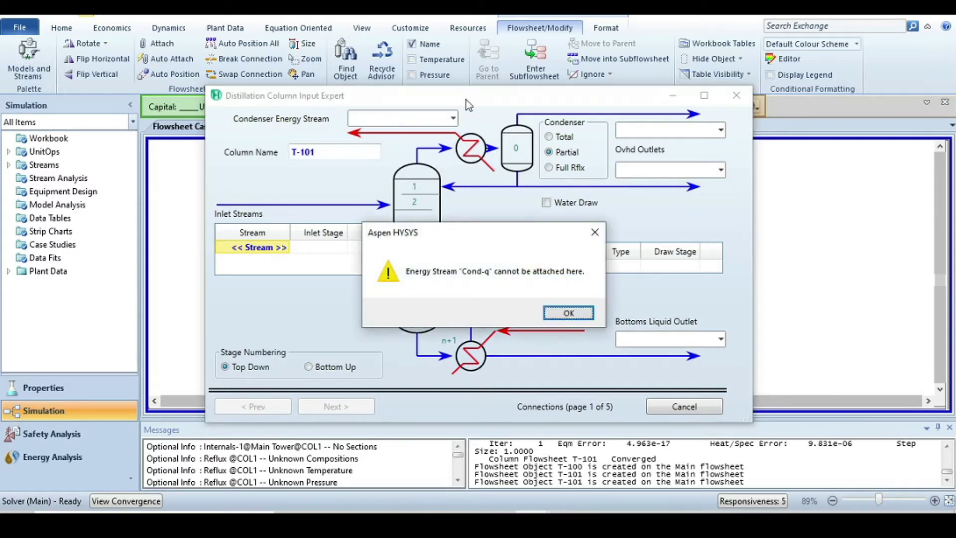
click(569, 313)
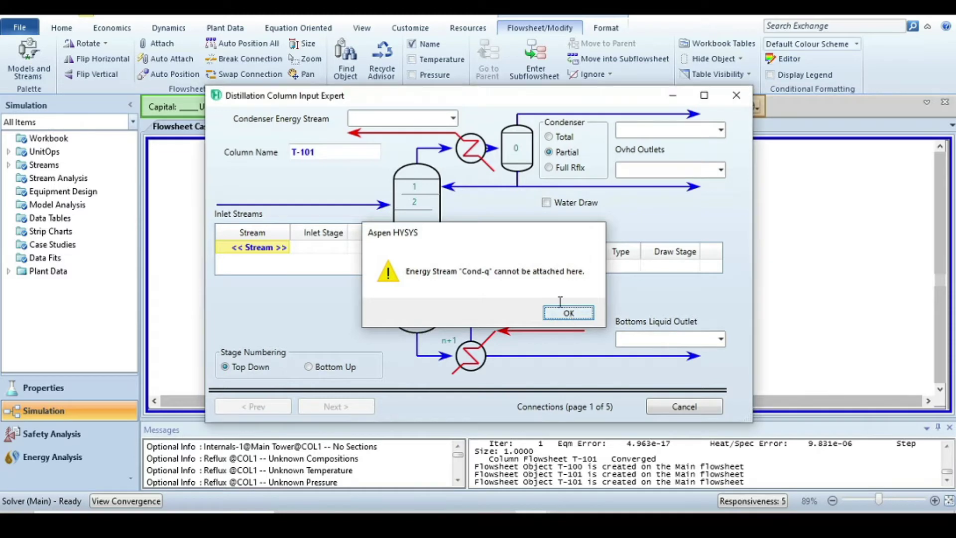
Name the condenser energy stream Cq and the reboiler energy stream Rq
text(C)
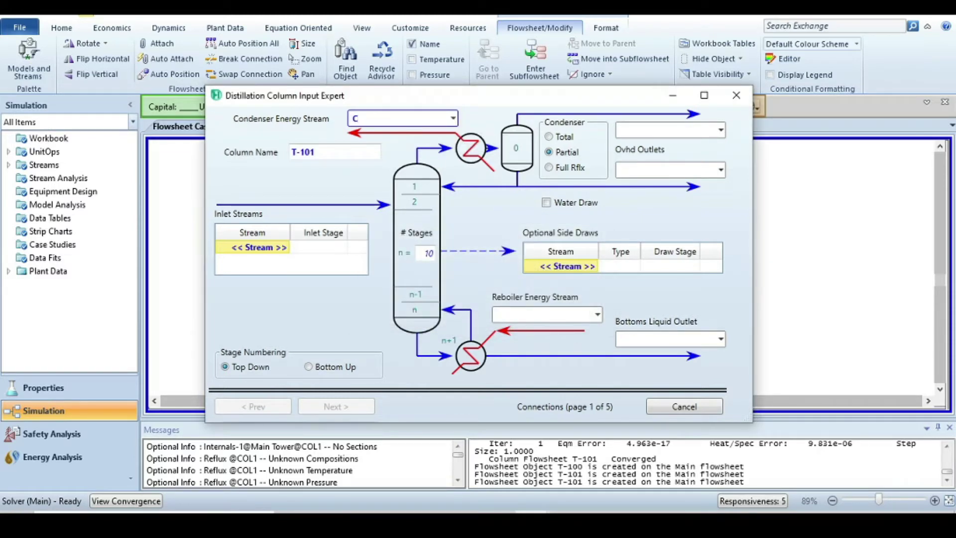
text(o)
click(511, 313)
text(R)
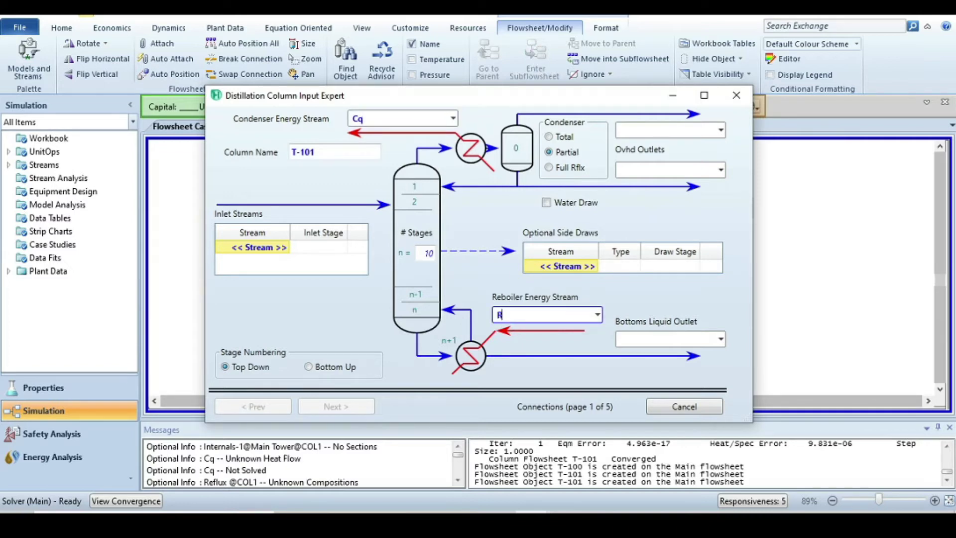
text(q)
mouse_move(283, 249)
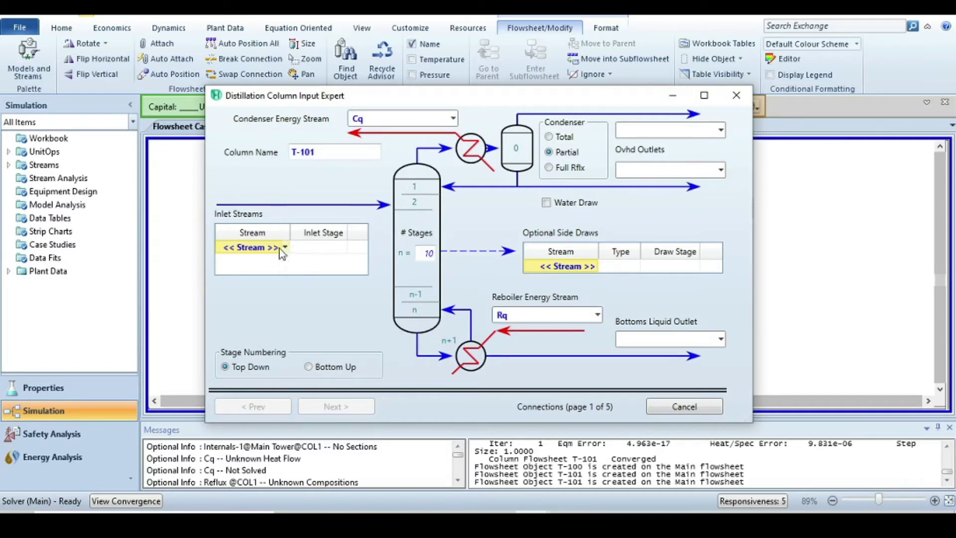
key(Return)
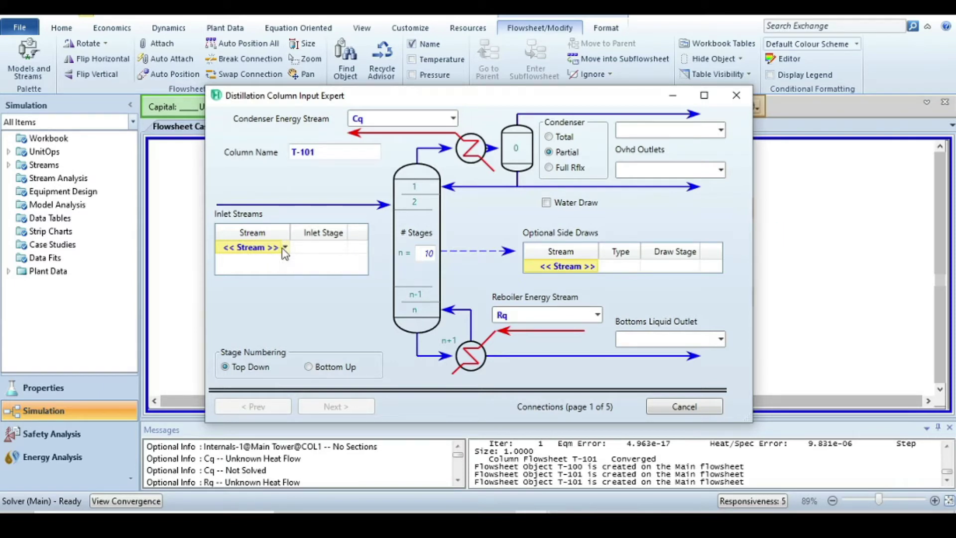
Connect Feed-2 as the column's inlet stream and set the condenser type to Total
click(286, 248)
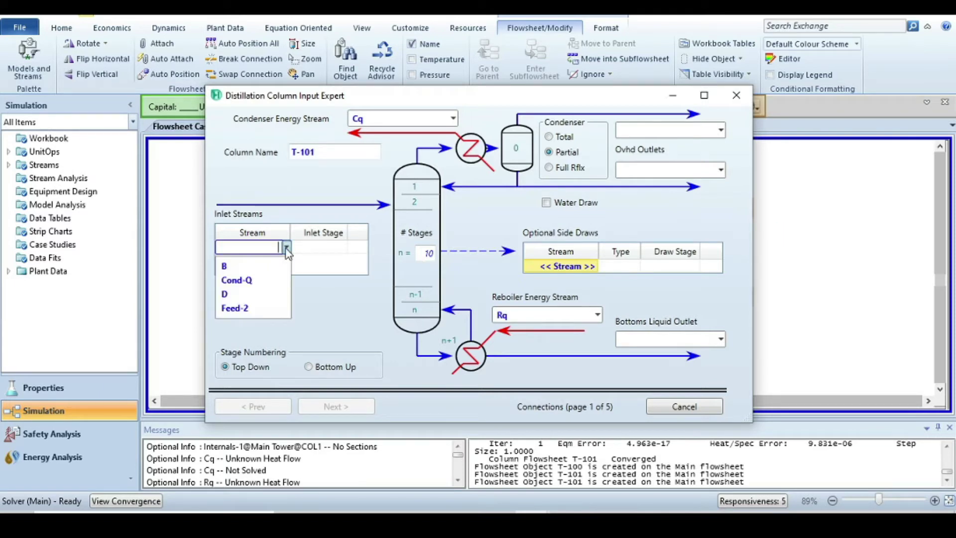
click(249, 310)
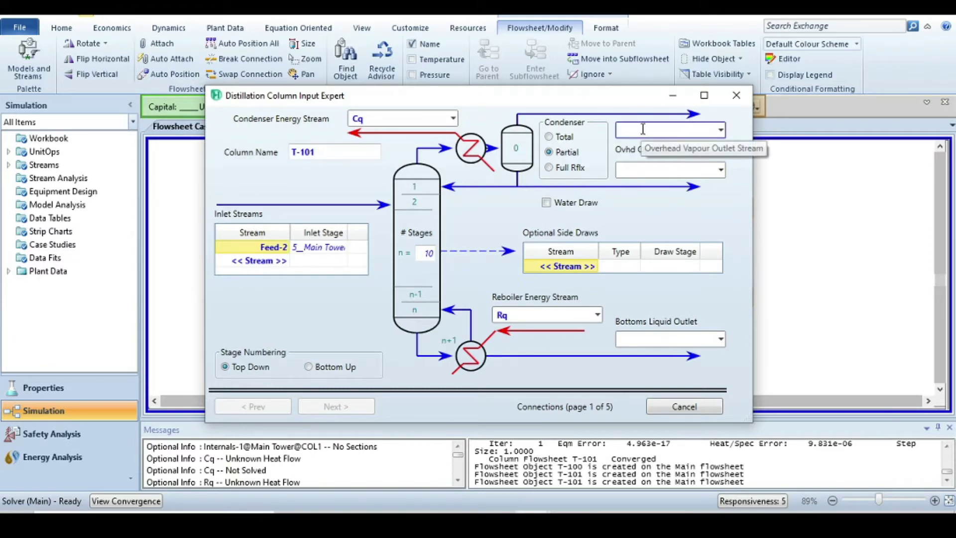
click(549, 137)
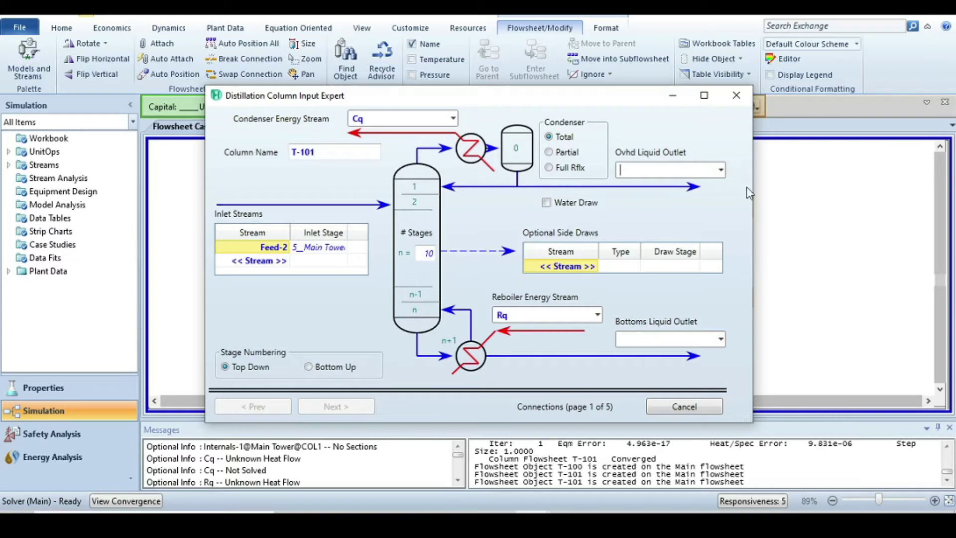
Try to assign D as the overhead liquid outlet stream
text(D)
key(Return)
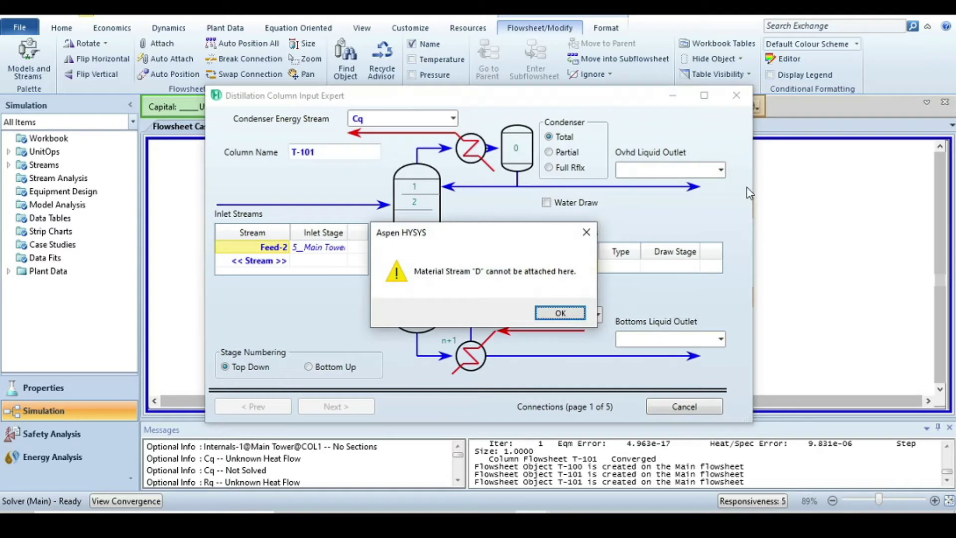
click(560, 313)
Name the overhead liquid outlet stream Dis and the bottoms liquid outlet stream Bot
text(D)
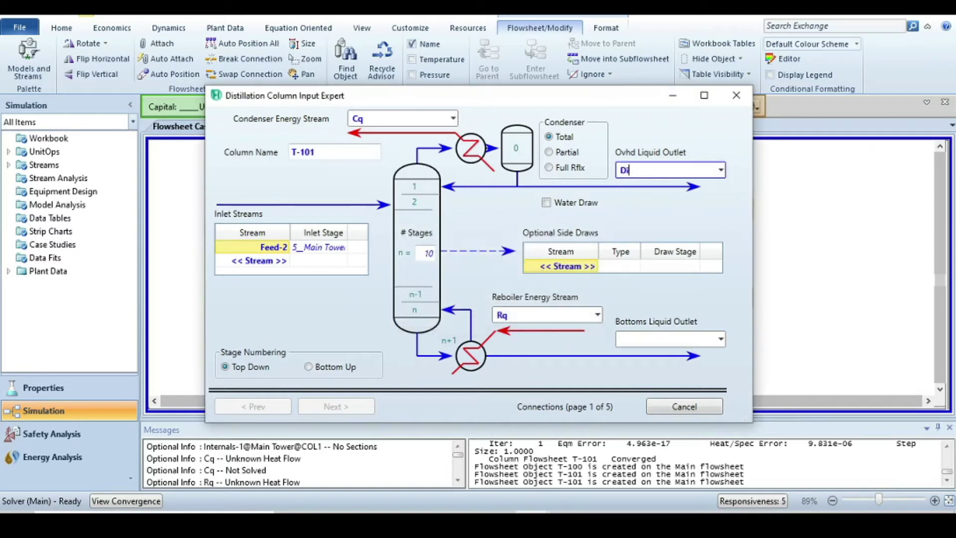
text(is)
click(638, 339)
text(B)
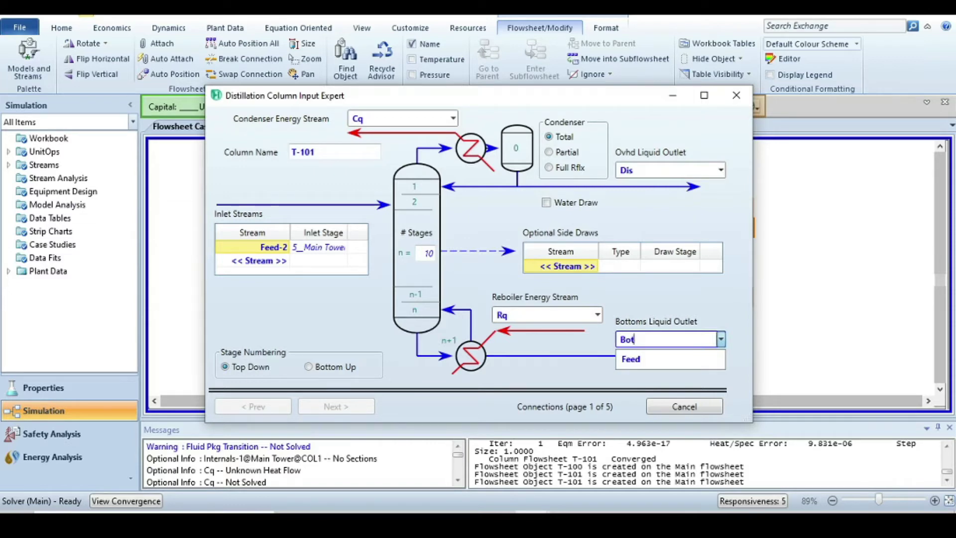
text(ot)
key(Return)
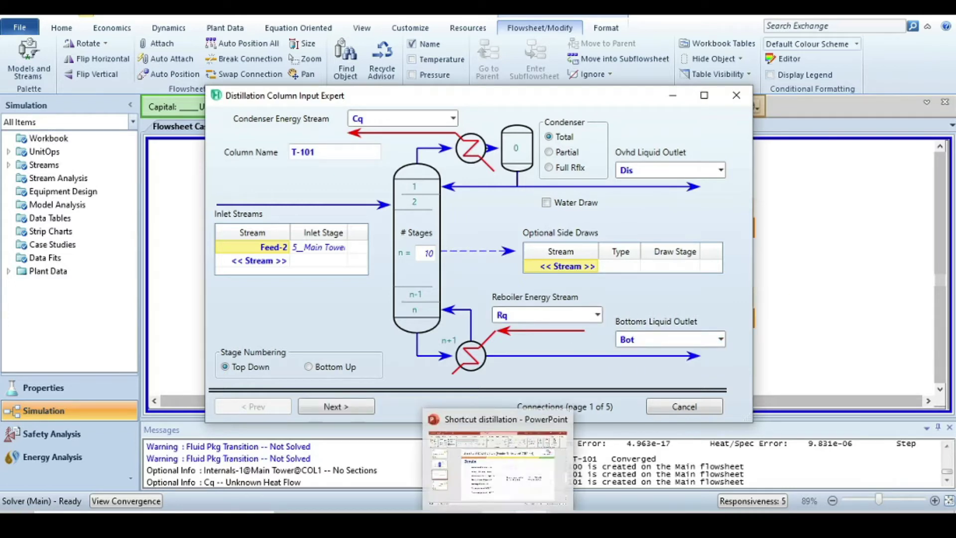
Check the Results slide in PowerPoint, then set the column in Aspen HYSYS to 22 stages with Feed-2 entering at stage 11
click(433, 409)
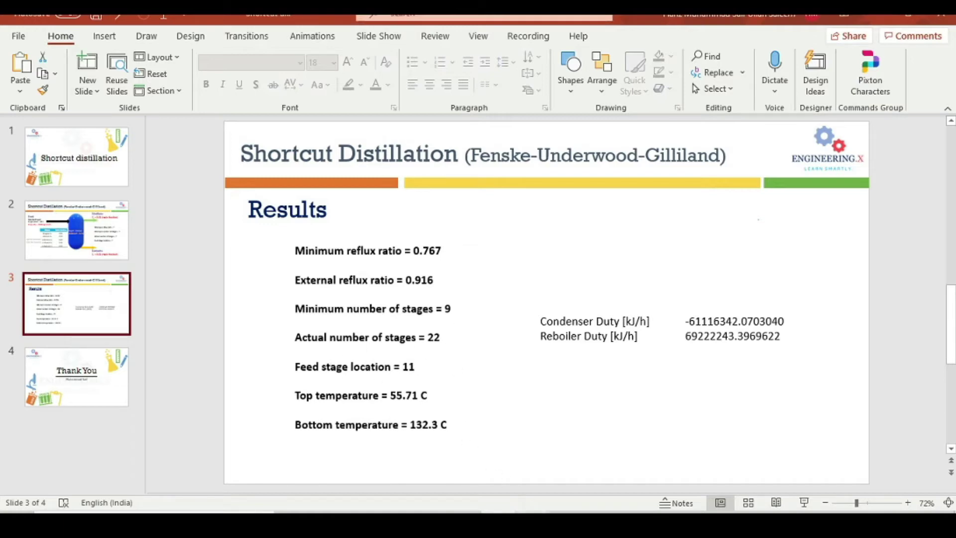
mouse_move(533, 513)
click(554, 469)
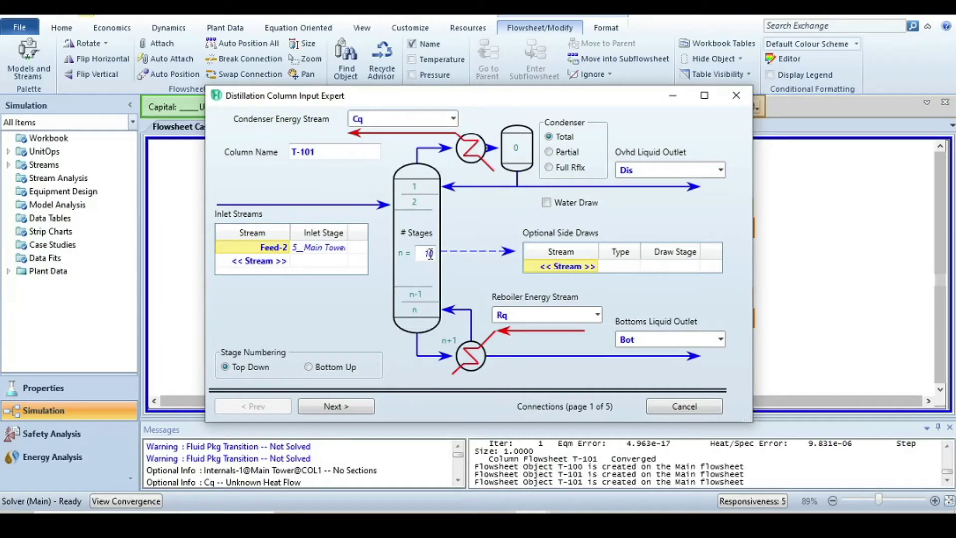
text(22)
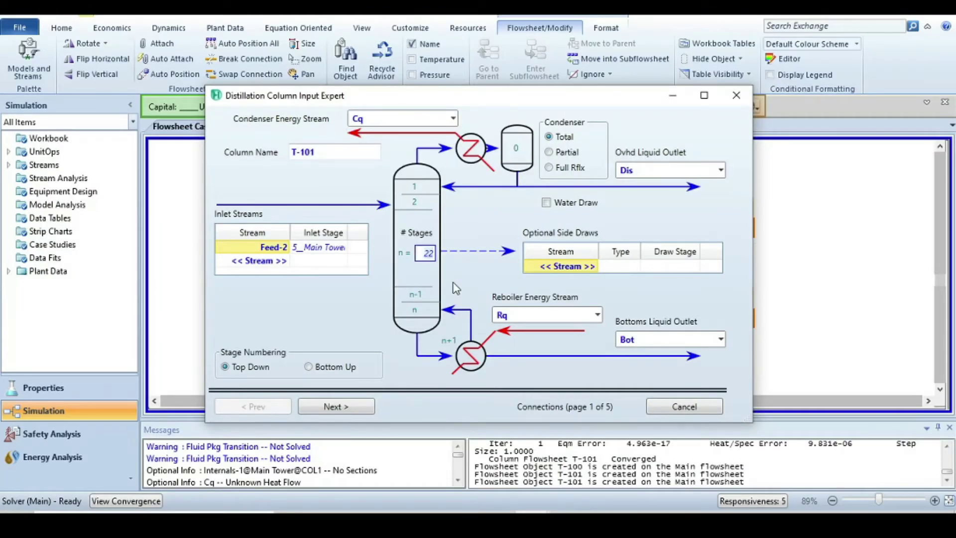
key(Return)
click(337, 248)
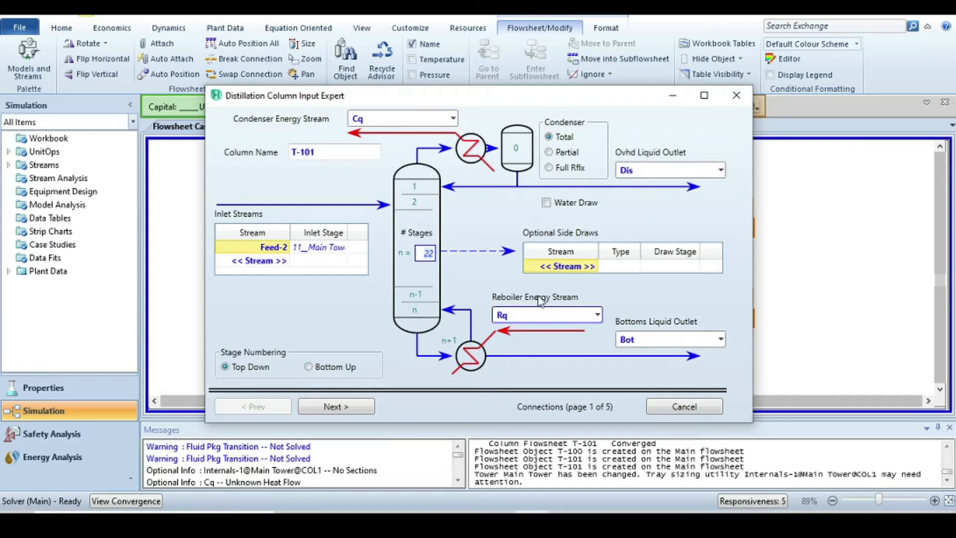
Keep the once-through regular Hysys reboiler configuration and proceed to the column's pressure profile
click(335, 406)
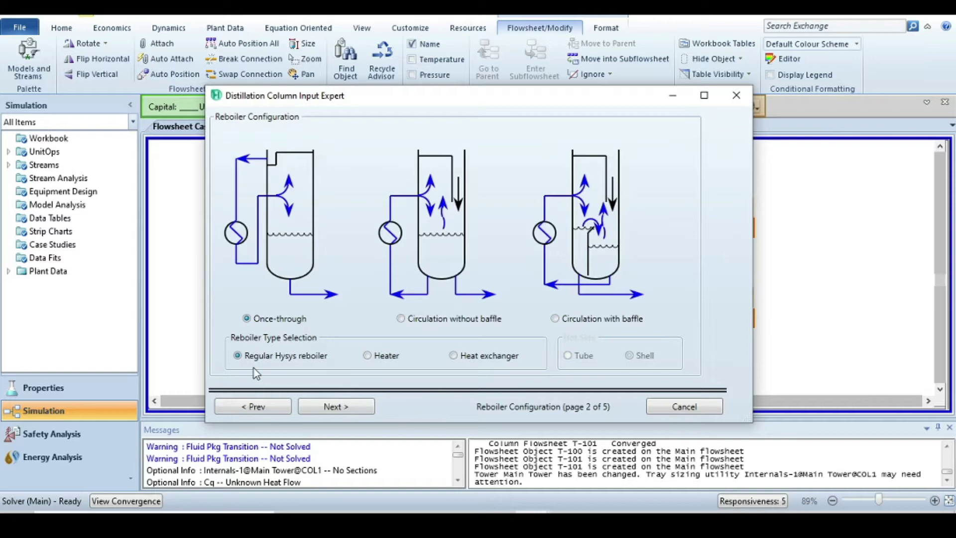
click(340, 406)
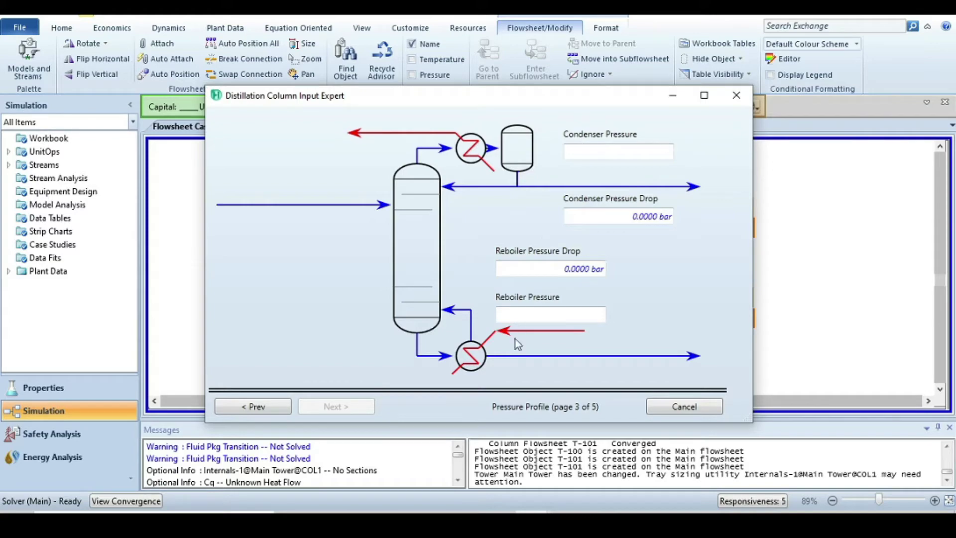
Look up the column's top and bottom pressures on the problem slide in PowerPoint and return to Aspen HYSYS
click(573, 310)
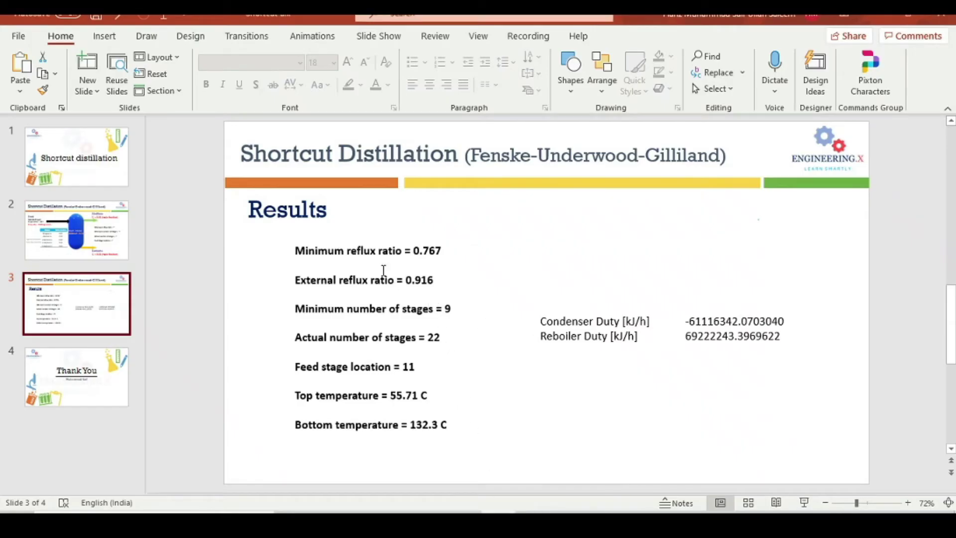
click(85, 251)
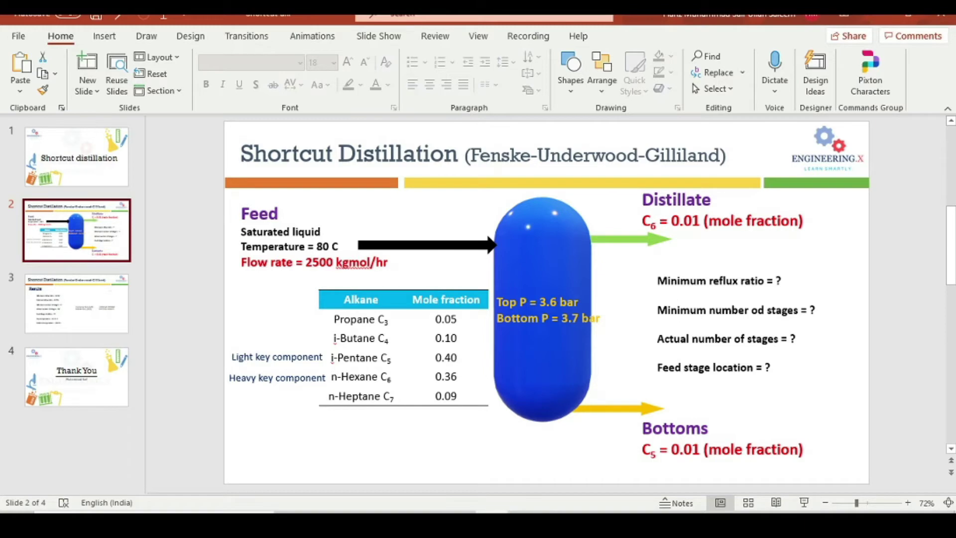
click(586, 451)
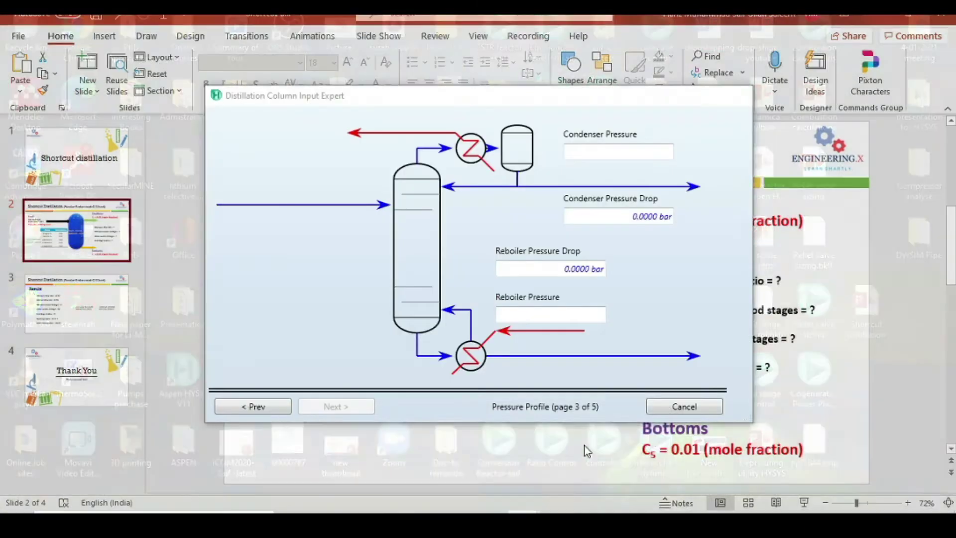
Set the condenser pressure to 3.6 bar_g and the reboiler pressure to 3.7 bar_g, then proceed to the optional temperature estimates
click(615, 158)
text(3.6)
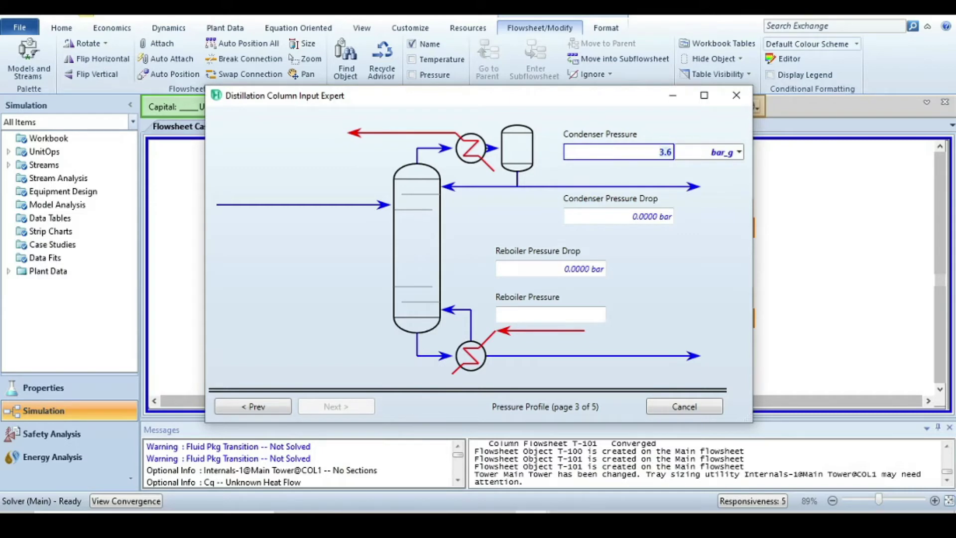
click(554, 317)
text(3.7)
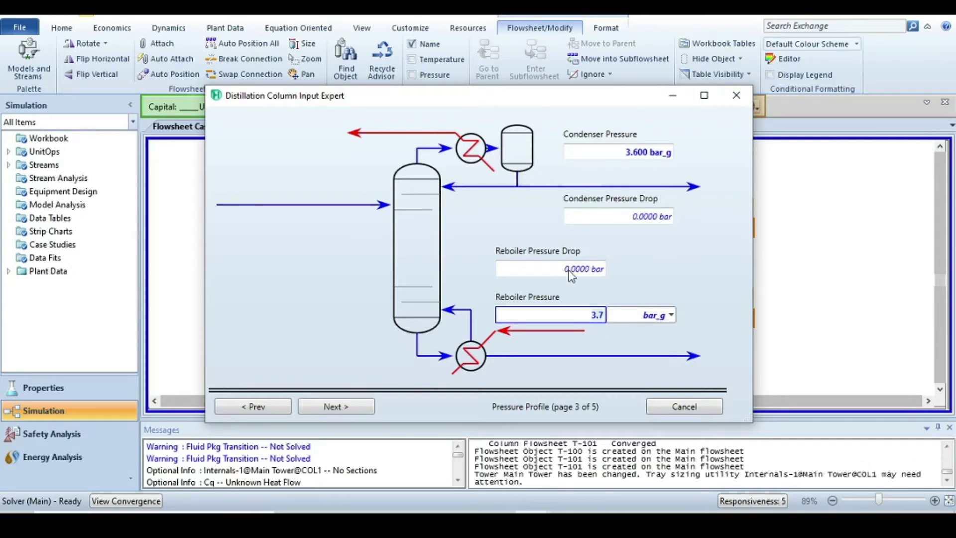
key(Return)
click(337, 406)
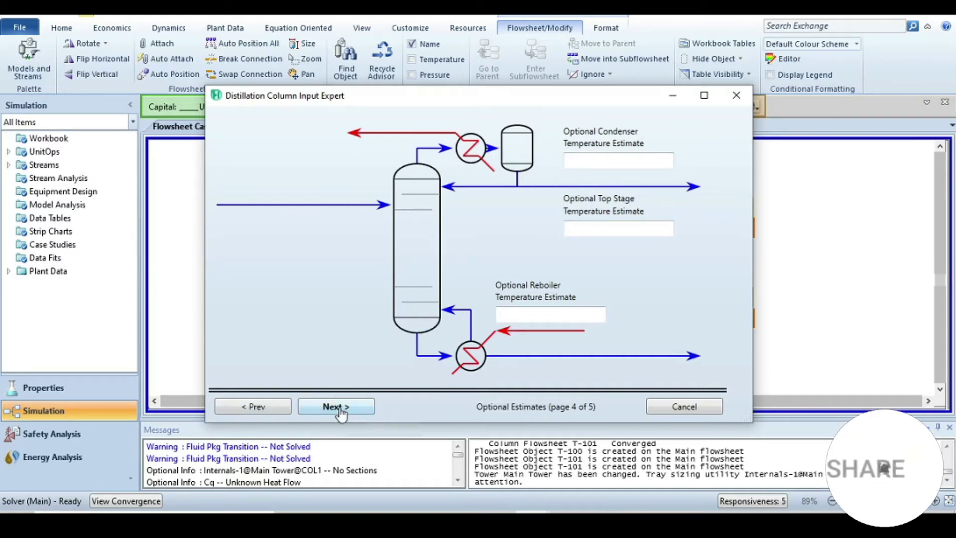
Look up the top temperature on the Results slide in PowerPoint, then enter 55.71 C as the top stage temperature estimate in Aspen HYSYS
click(595, 233)
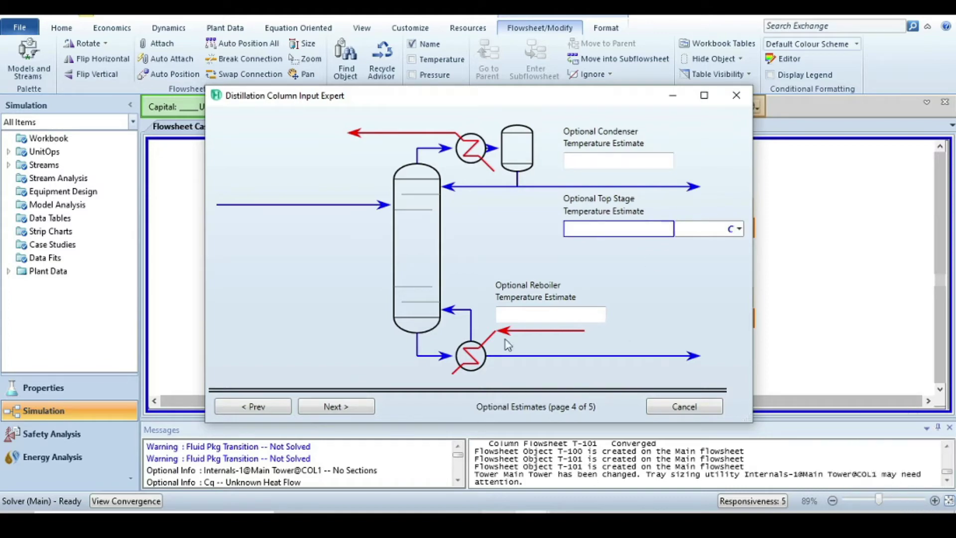
click(499, 512)
scroll(380, 452, down, 1)
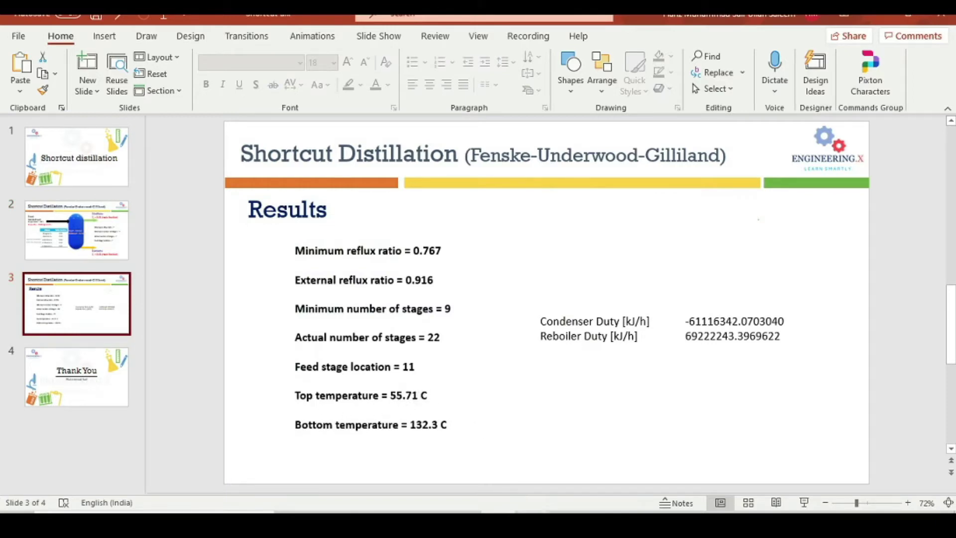
mouse_move(528, 510)
click(607, 454)
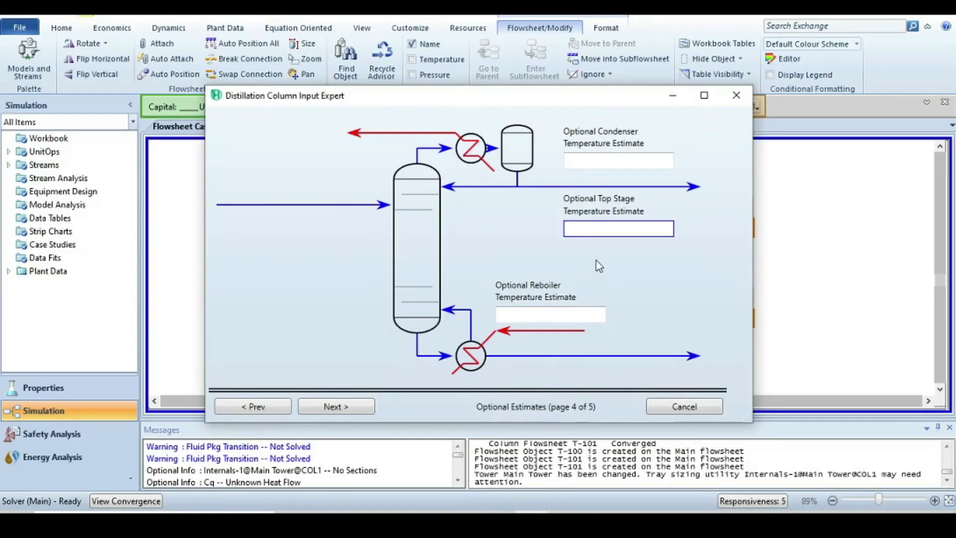
click(597, 228)
text(55.71)
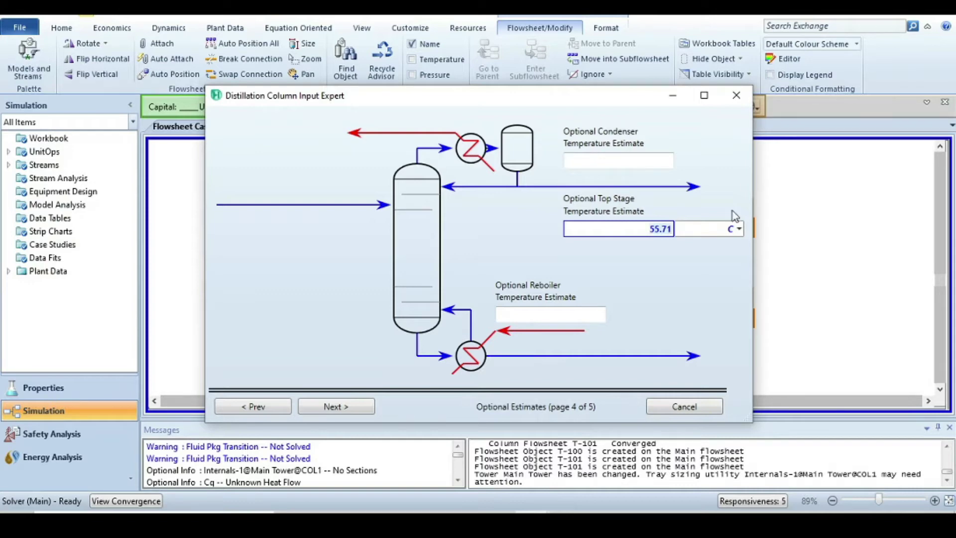
Check the bottom temperature on the Results slide in PowerPoint and set the reboiler temperature estimate to 132.3 C in Aspen HYSYS
click(538, 318)
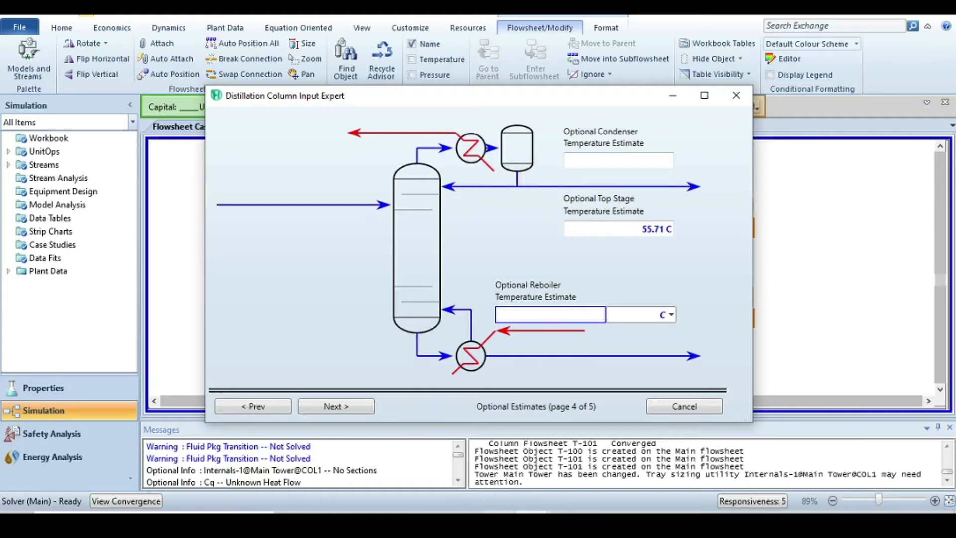
click(518, 476)
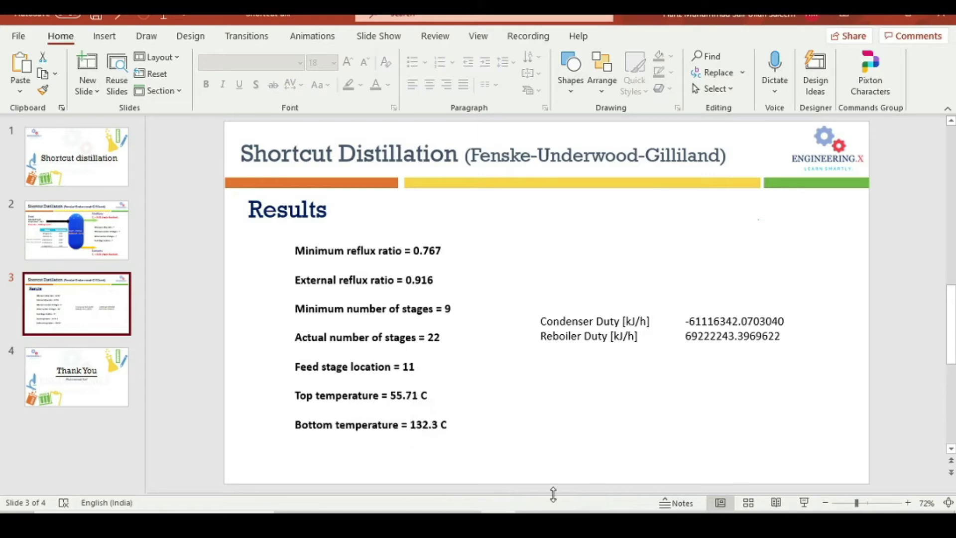
click(610, 458)
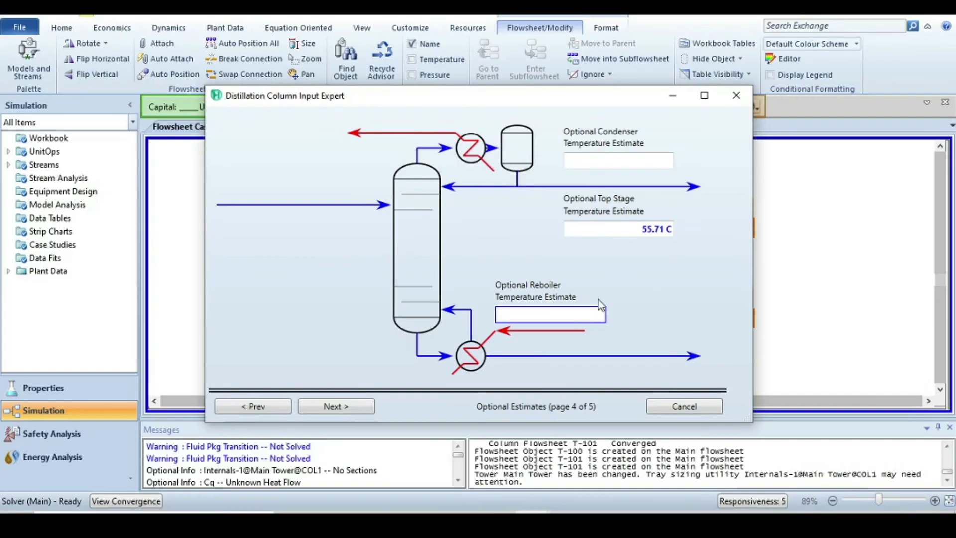
text(132.3)
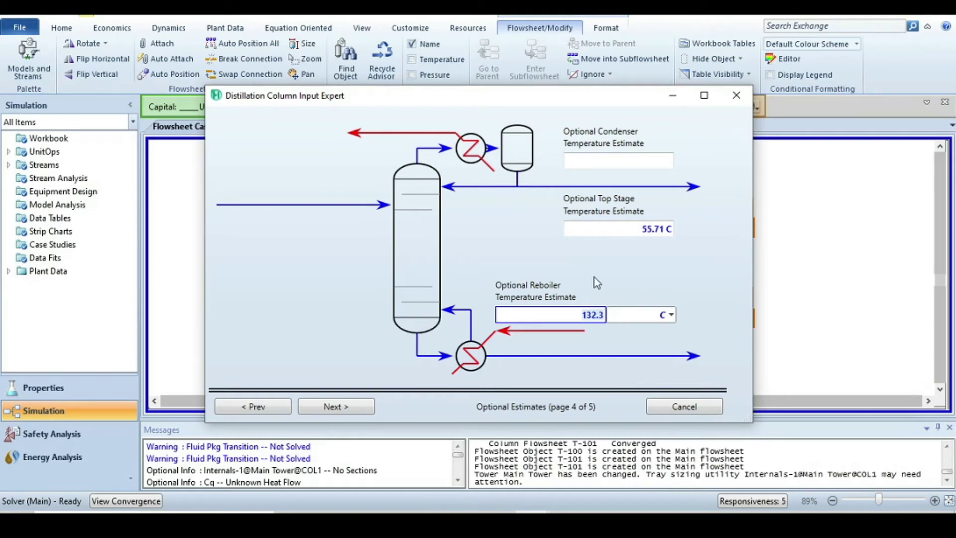
key(Return)
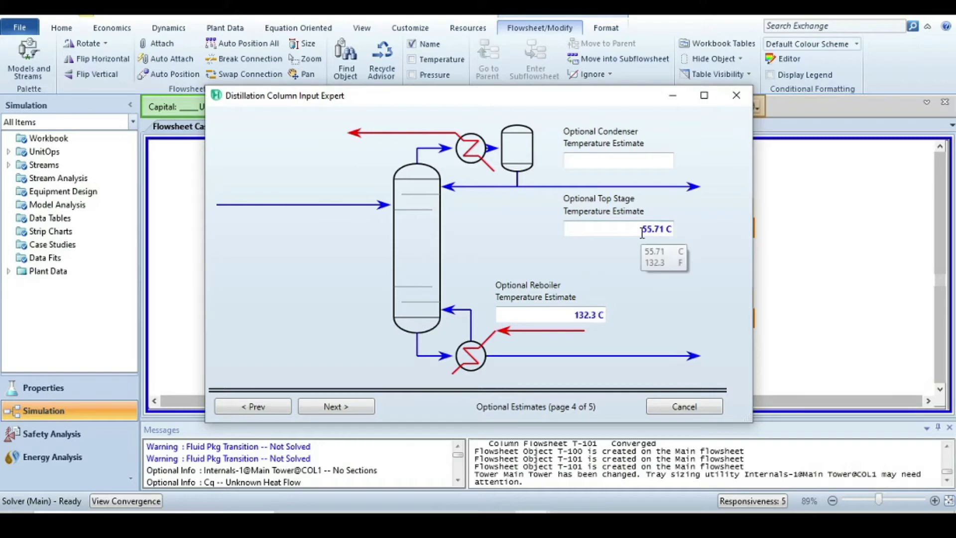
Set the condenser temperature estimate to 55.71 C and clear the top stage temperature estimate
click(669, 231)
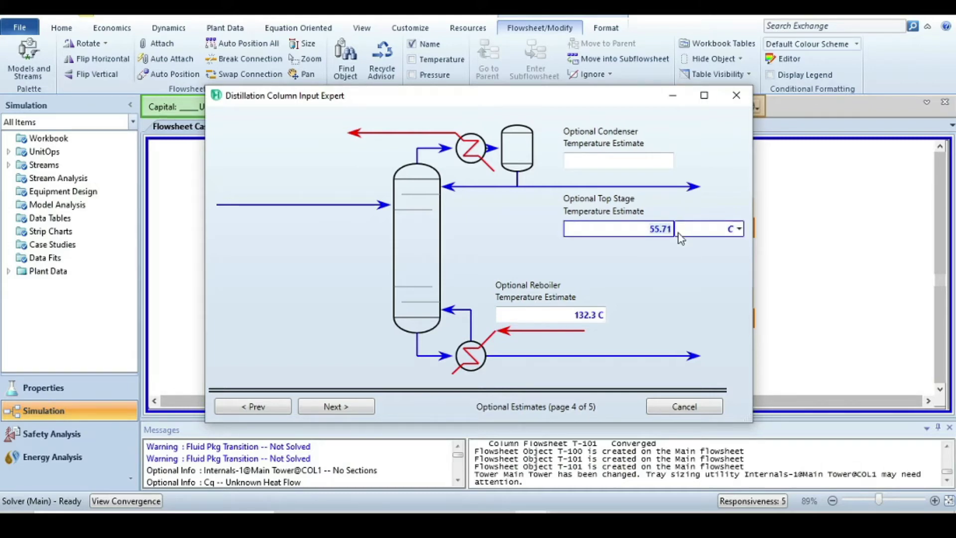
click(631, 159)
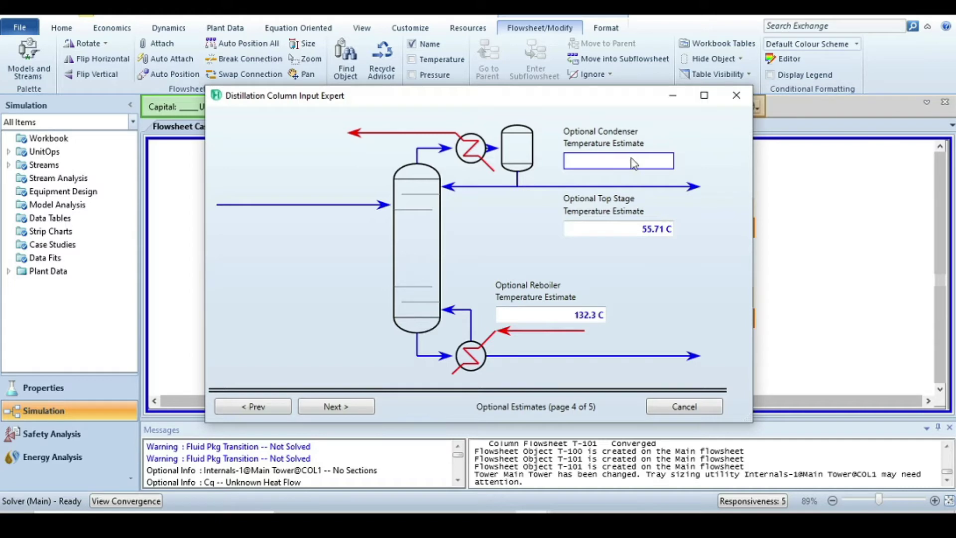
text(55.71)
key(Return)
click(671, 228)
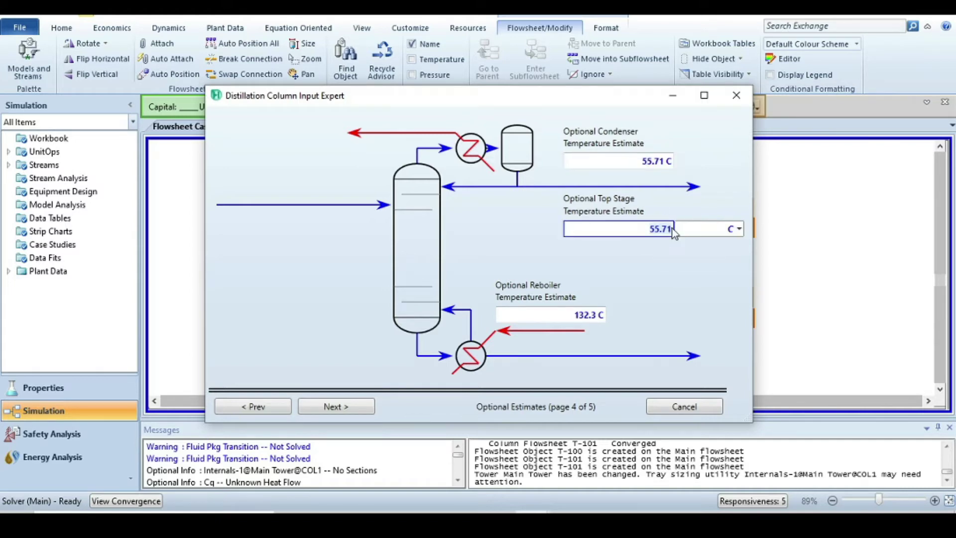
key(BackSpace)
click(736, 275)
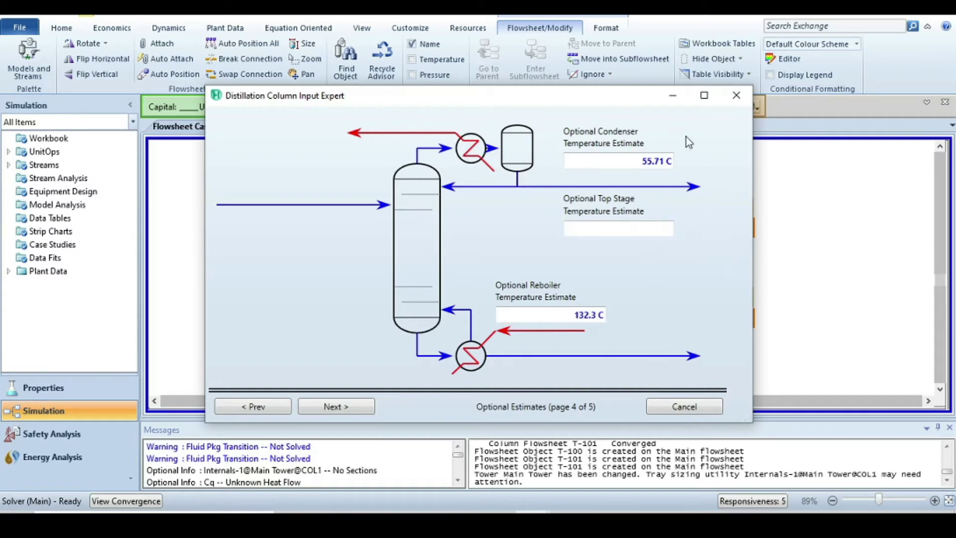
Take the external reflux ratio from the Results slide in PowerPoint, enter 0.916 as the column's reflux ratio in Aspen HYSYS and finish the input expert
click(335, 407)
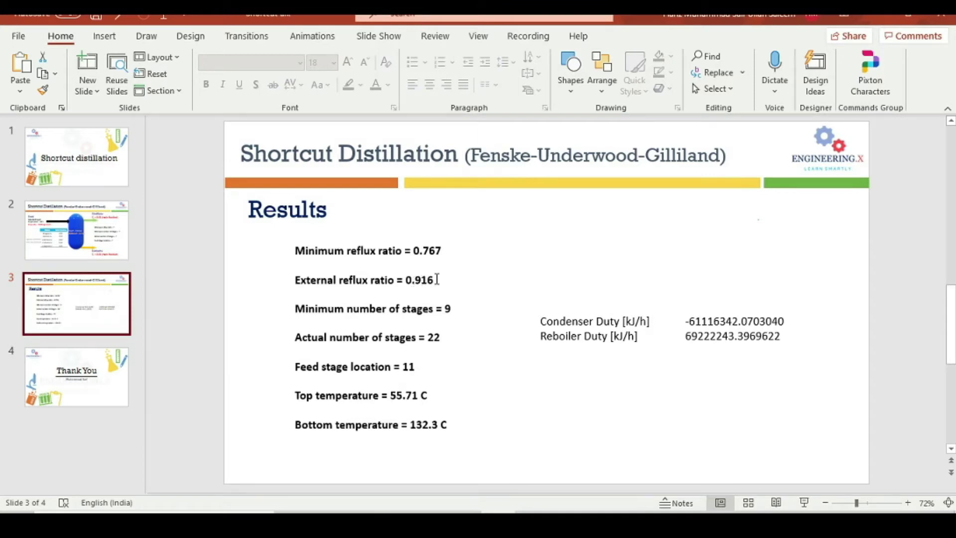
mouse_move(535, 521)
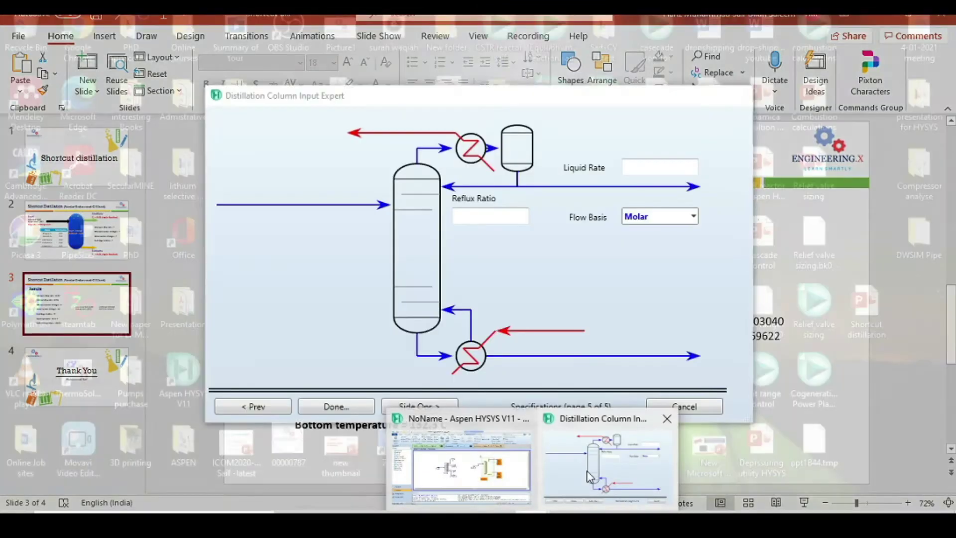
click(608, 458)
click(508, 216)
text(0.916)
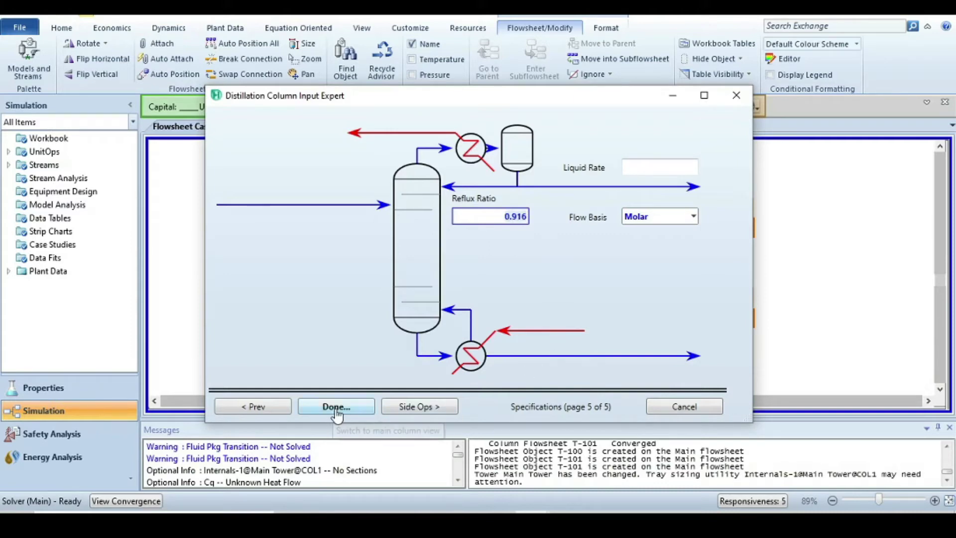
click(334, 407)
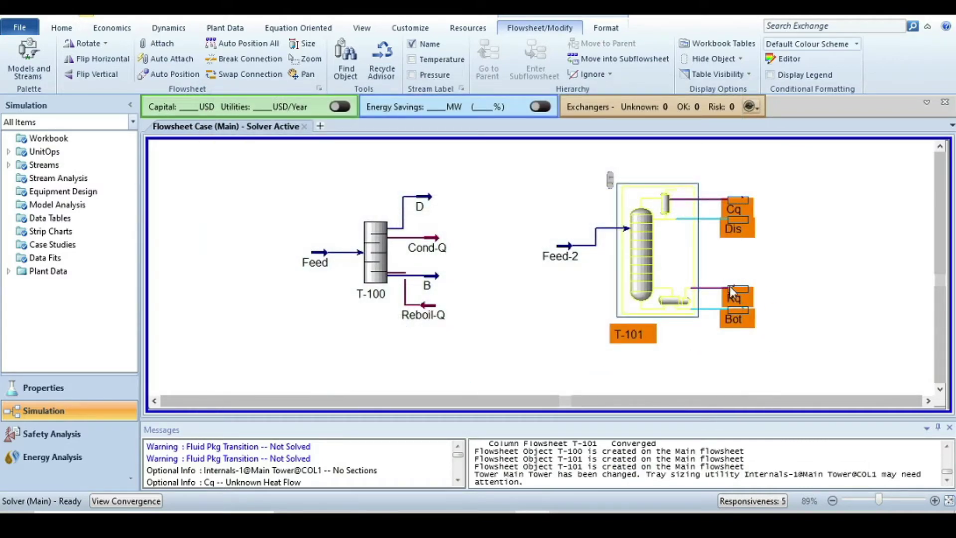
Open the specification monitor of column T-101 and look up the molar flow of the shortcut column's distillate stream D on the flowsheet
drag(710, 204, 650, 43)
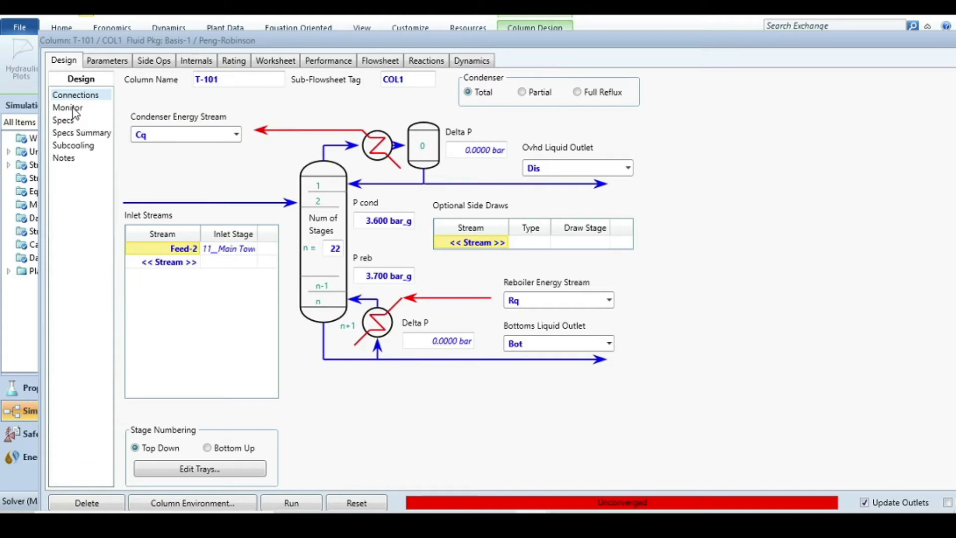
click(70, 108)
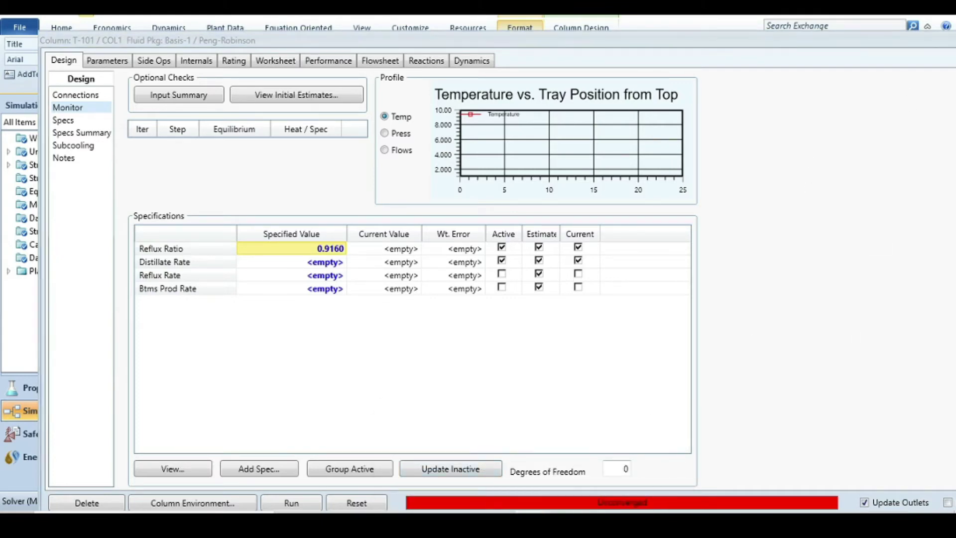
mouse_move(518, 486)
click(465, 470)
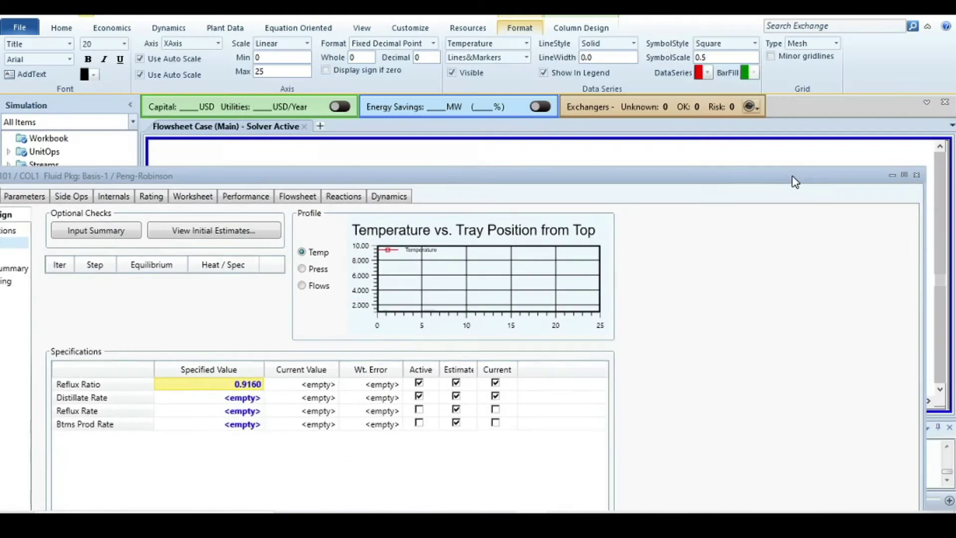
drag(795, 182, 866, 313)
click(422, 204)
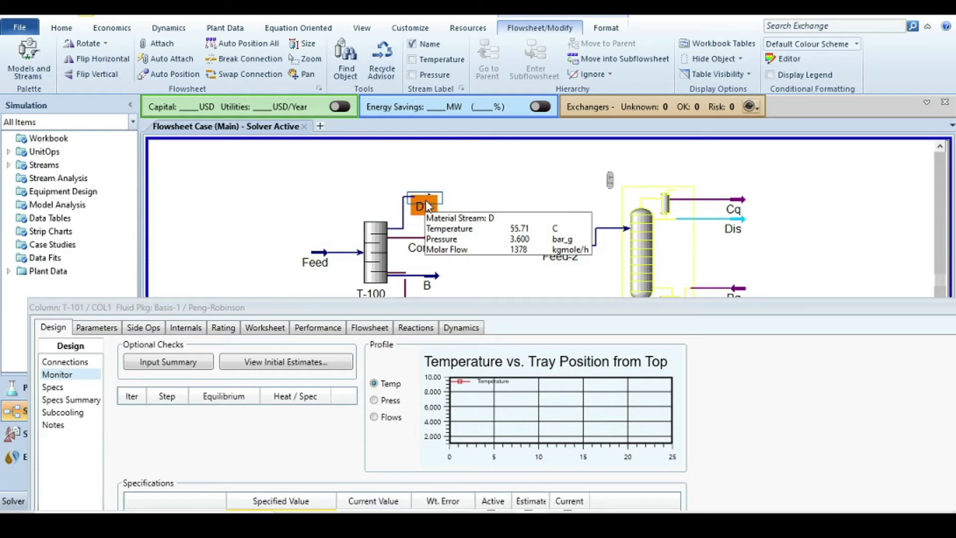
drag(633, 310, 642, 34)
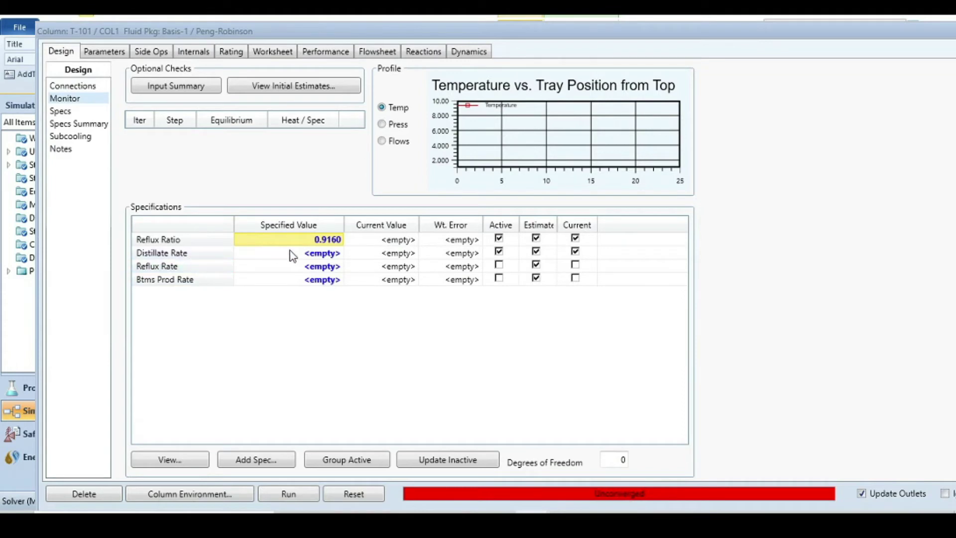
Set the distillate rate specification to 1378 kgmole/h and run the column
click(310, 255)
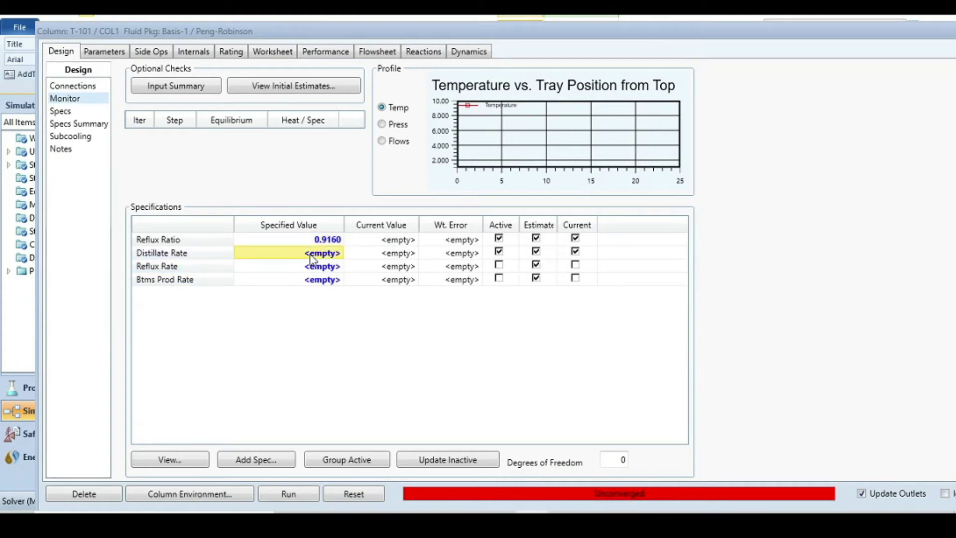
text(1378)
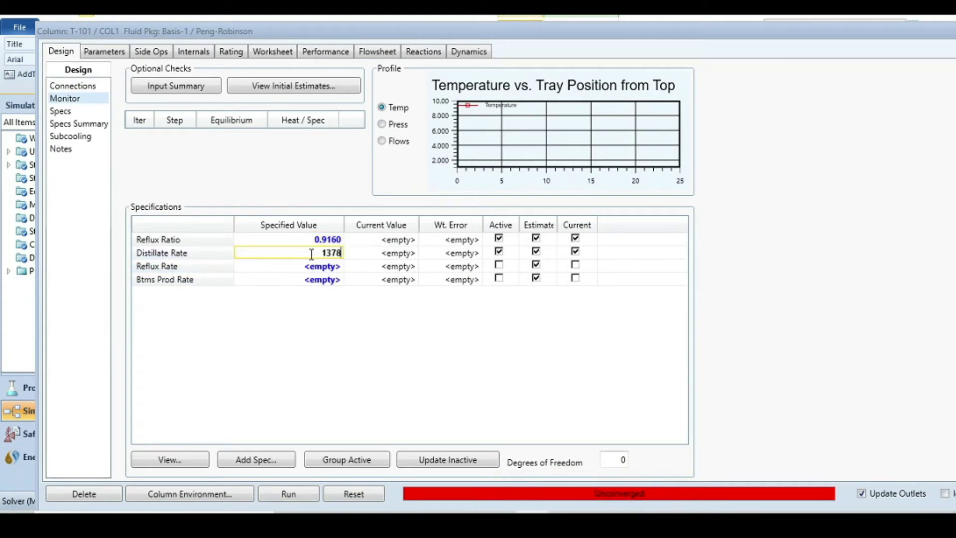
key(Return)
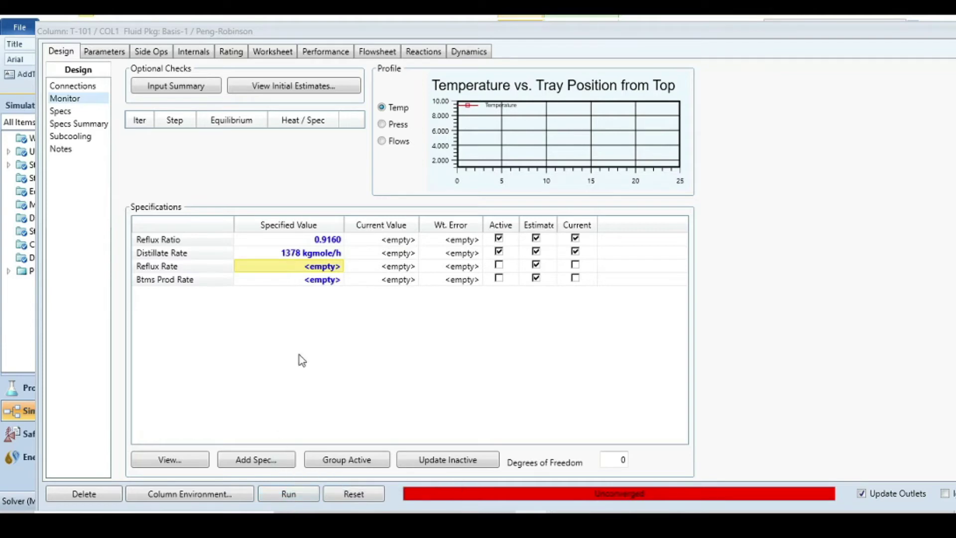
click(289, 495)
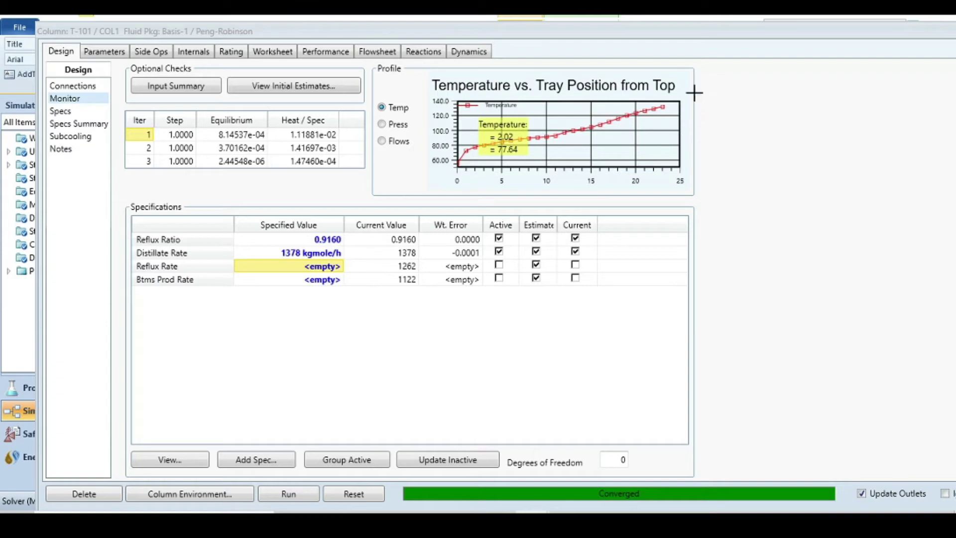
Review the column's pressure and flow plots, then examine its performance summary and stage-by-stage column profiles
click(382, 125)
click(382, 141)
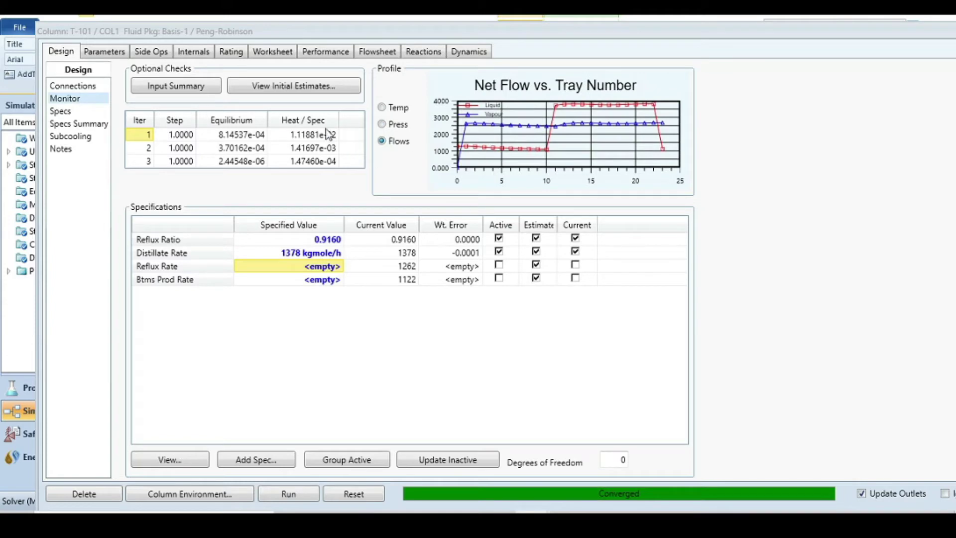
click(324, 55)
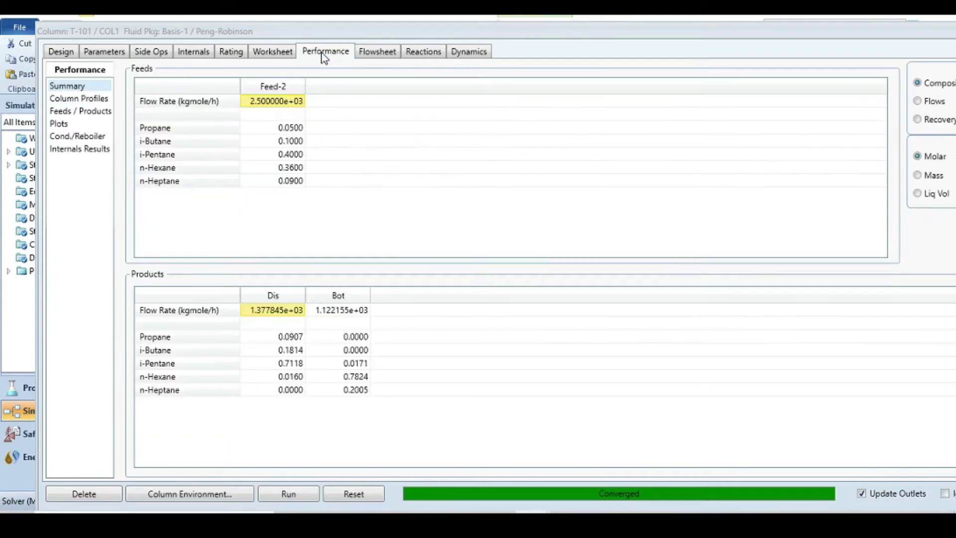
click(75, 99)
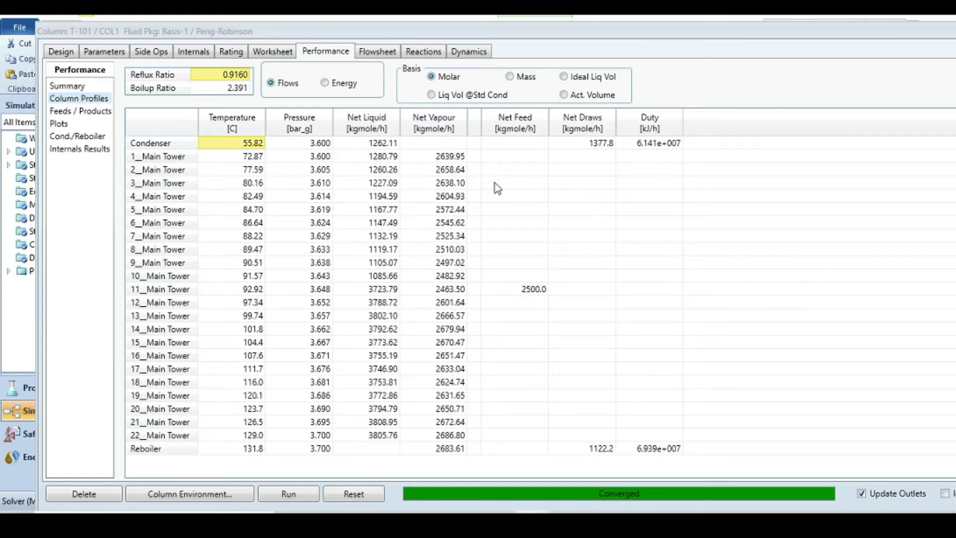
mouse_move(543, 299)
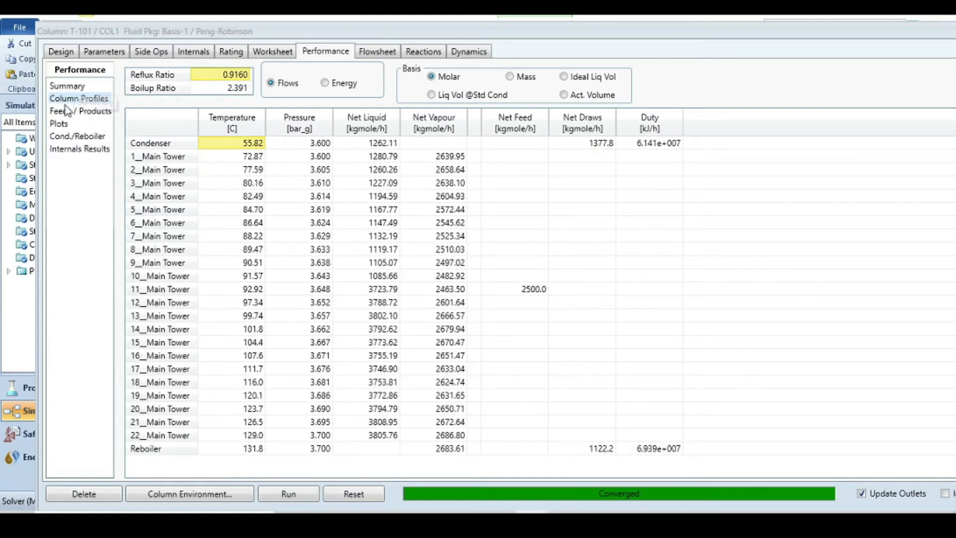
Open the tray-by-tray composition plot full size and examine the component mole fractions at the condenser and reboiler ends
click(63, 126)
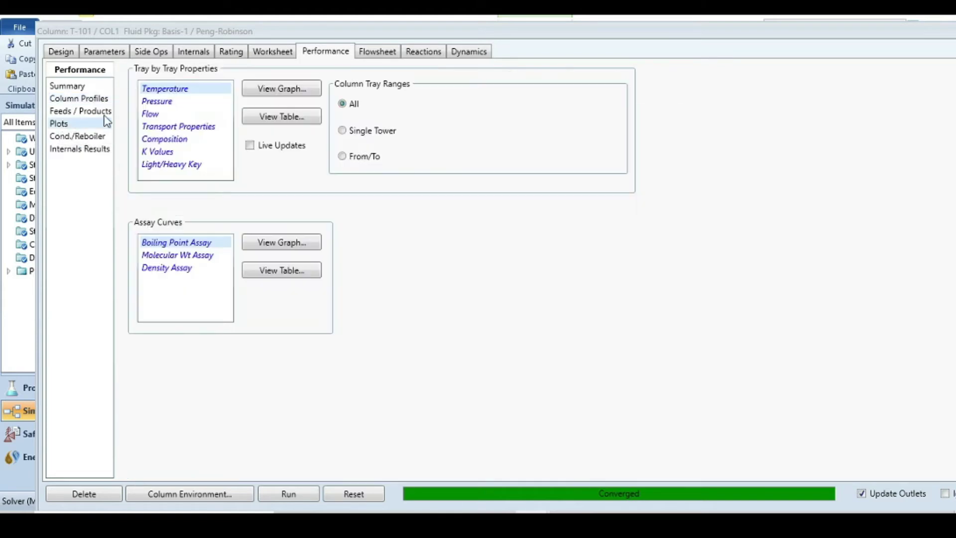
click(174, 141)
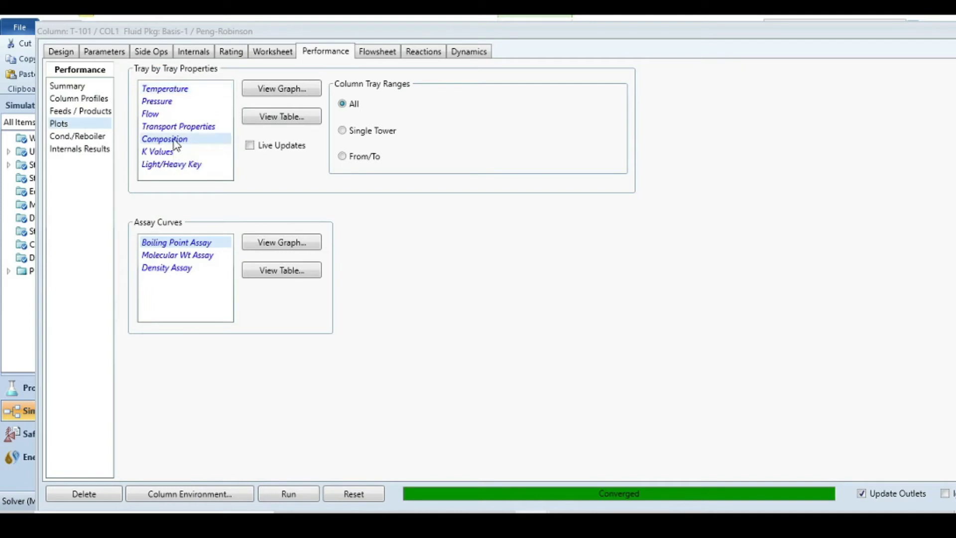
click(285, 93)
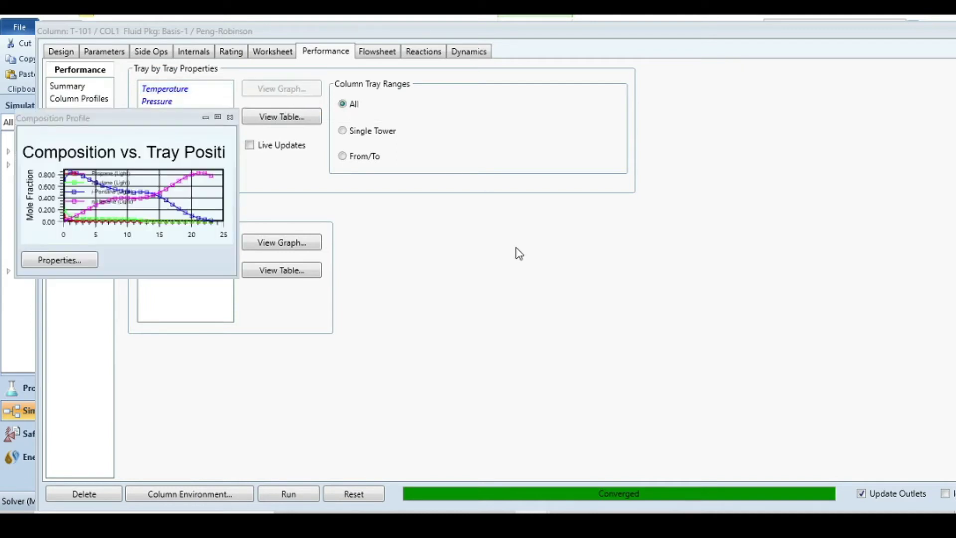
drag(215, 121, 566, 185)
click(564, 179)
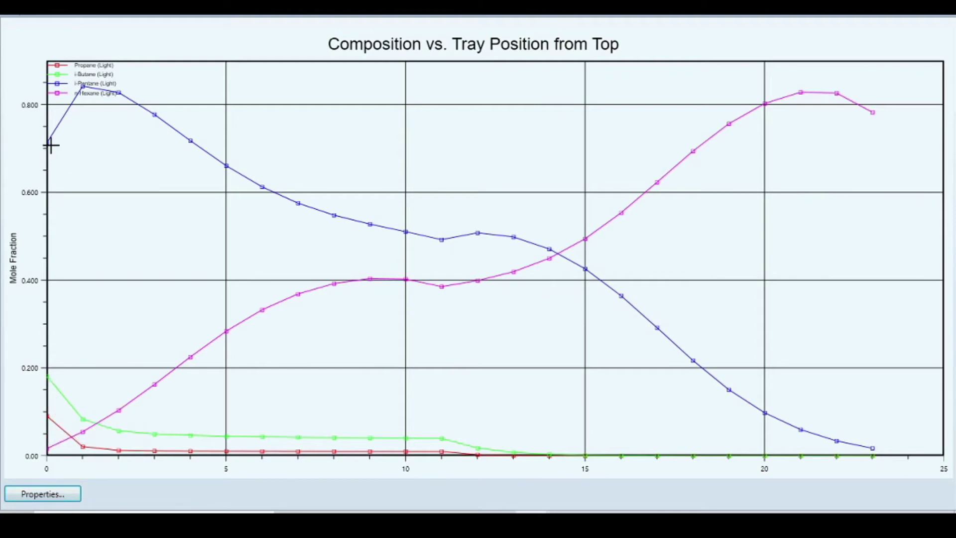
mouse_move(51, 144)
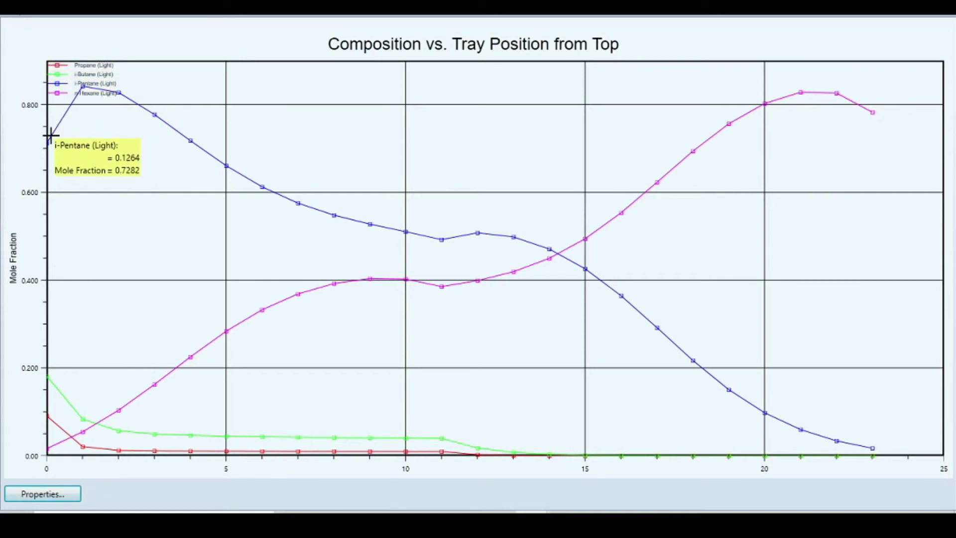
mouse_move(85, 109)
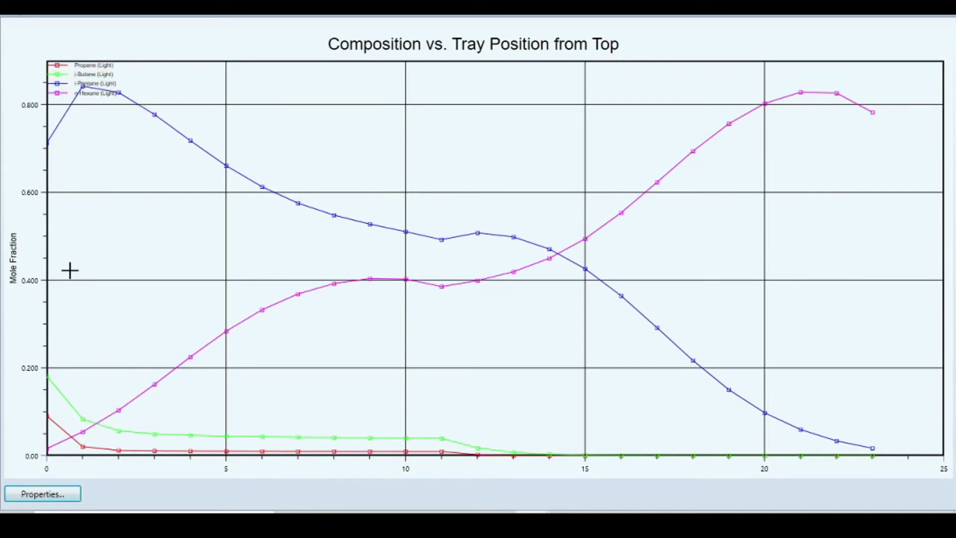
mouse_move(48, 449)
mouse_move(873, 112)
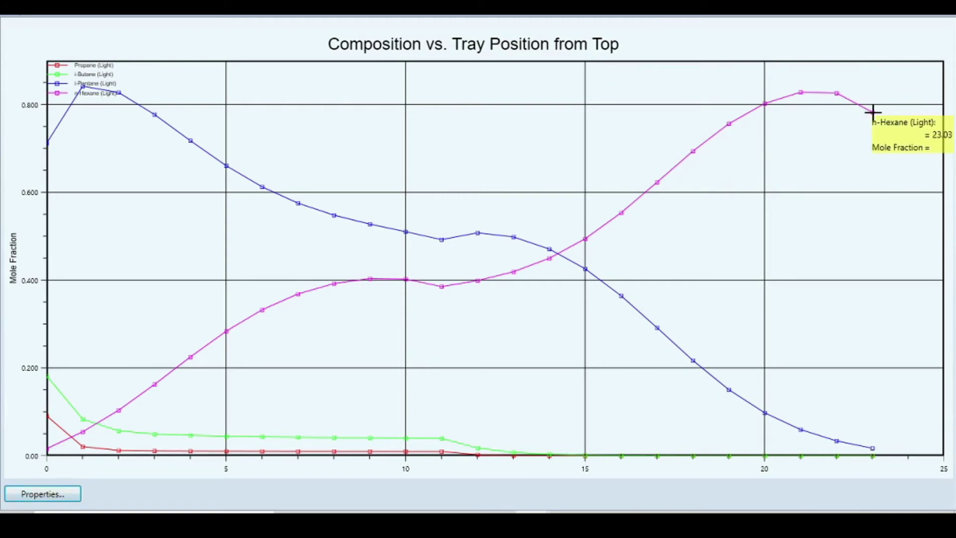
mouse_move(873, 448)
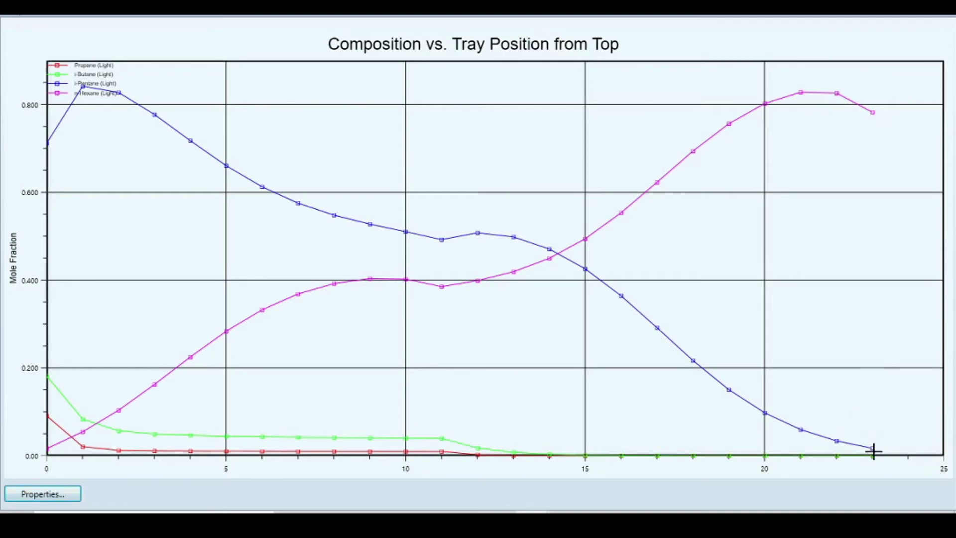
Add n-Heptane to the composition plot's components, inspect its curve along the trays and close the plot
click(40, 494)
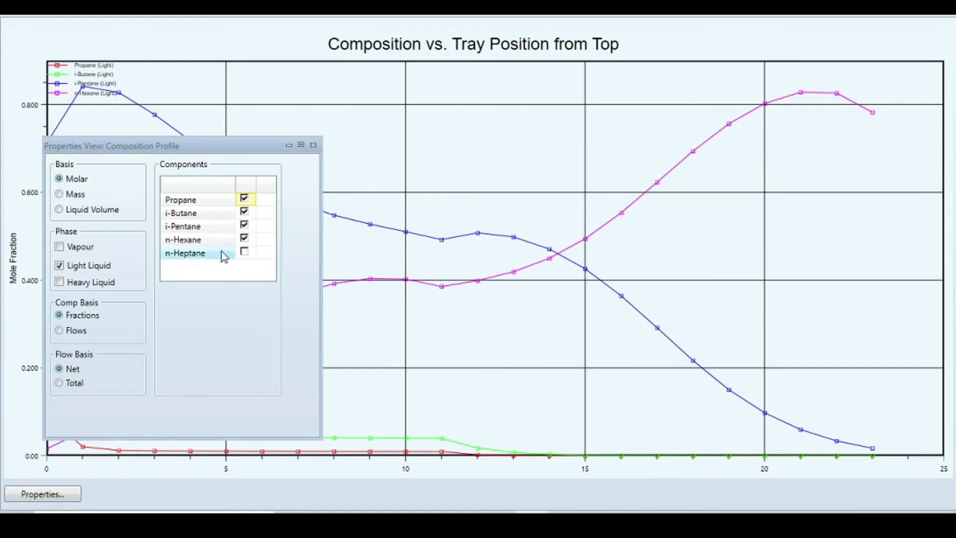
click(244, 252)
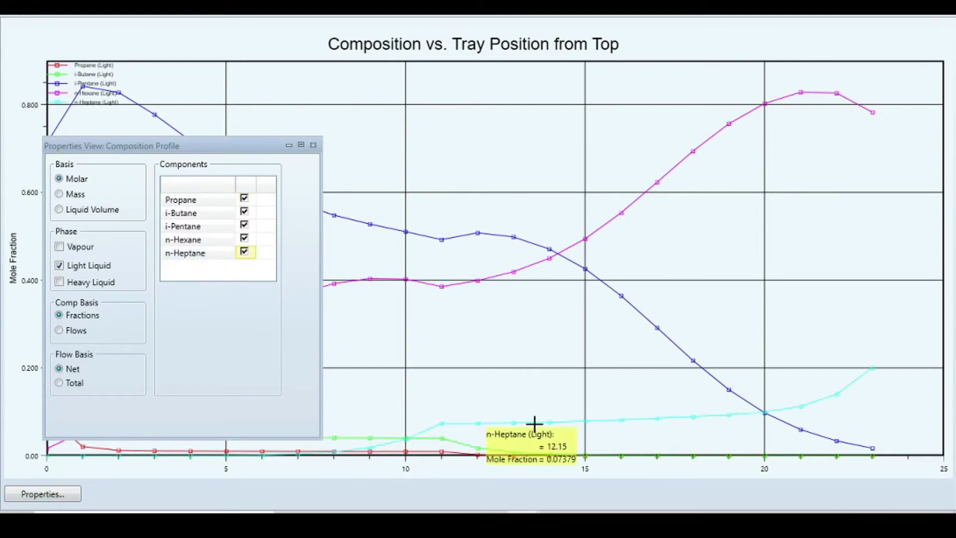
mouse_move(854, 380)
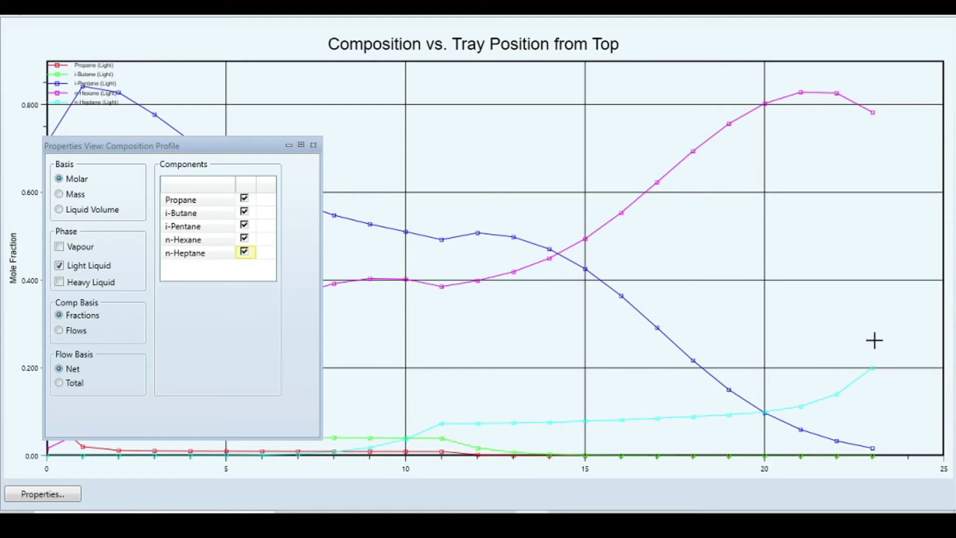
mouse_move(328, 227)
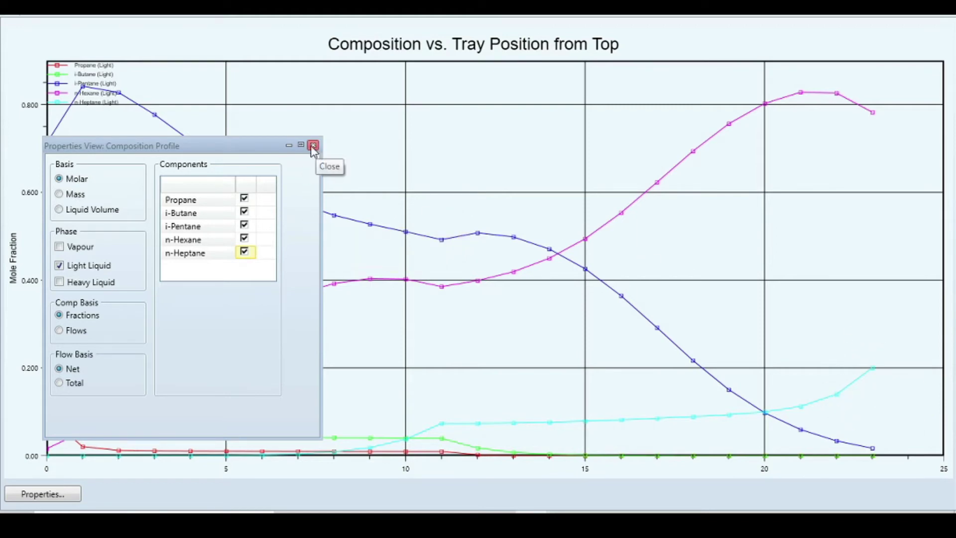
click(313, 146)
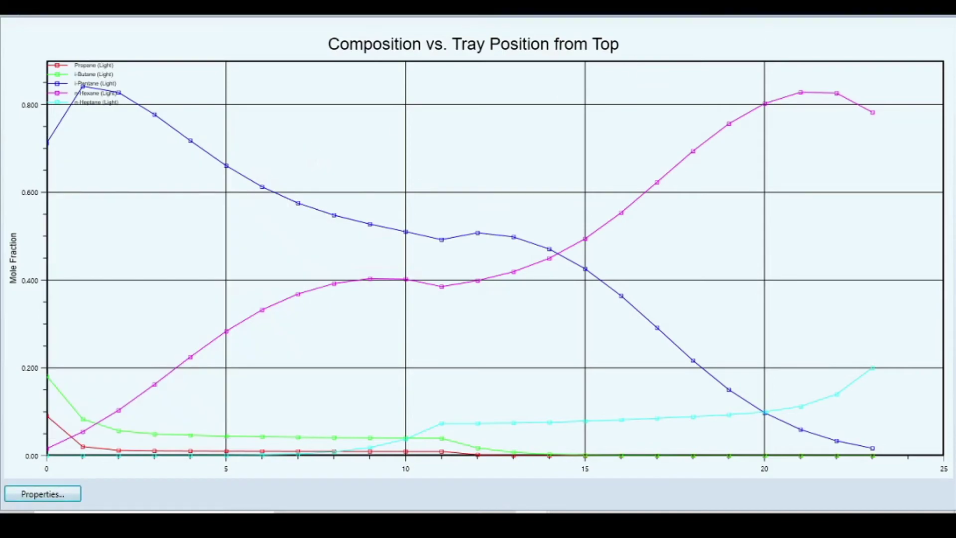
click(930, 17)
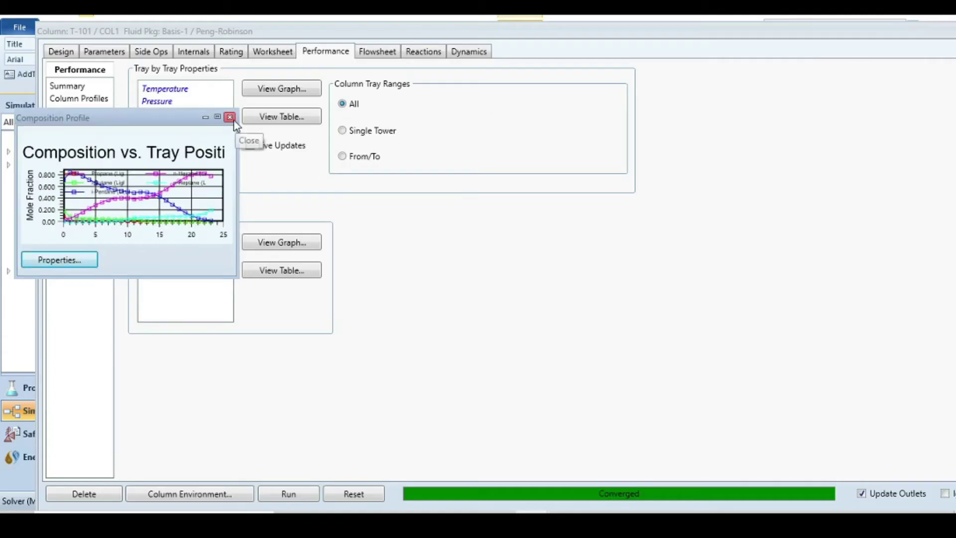
click(230, 118)
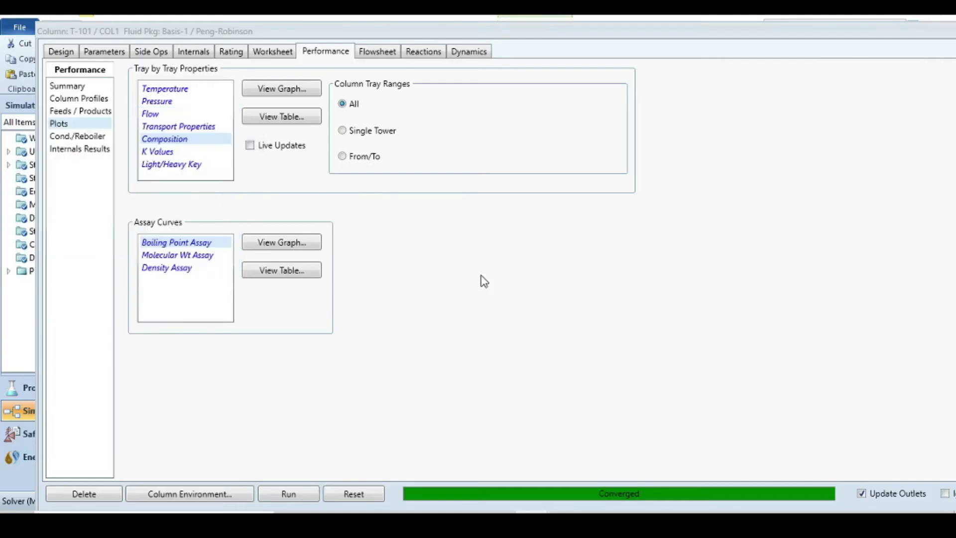
Review the conditions and compositions of the feed, distillate and bottoms streams in the column's worksheet
click(277, 53)
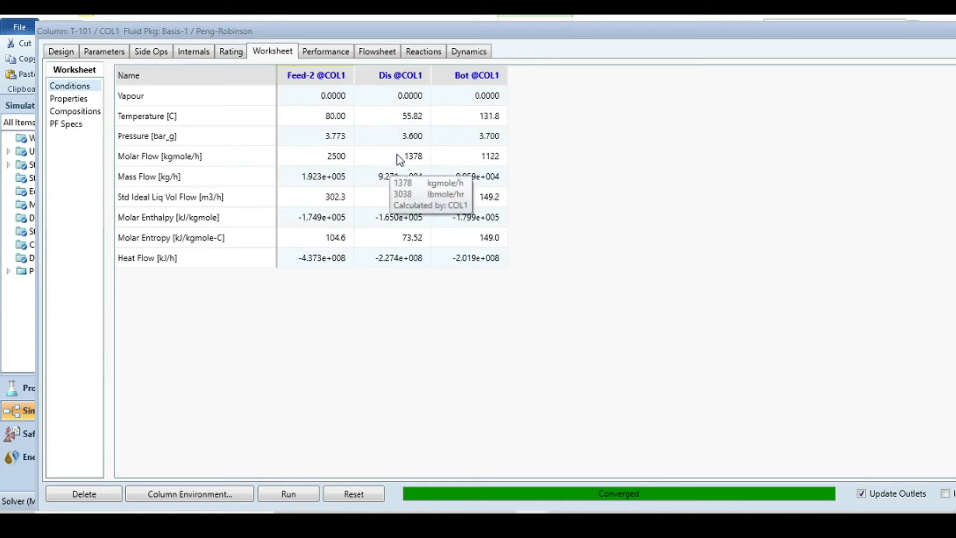
click(77, 114)
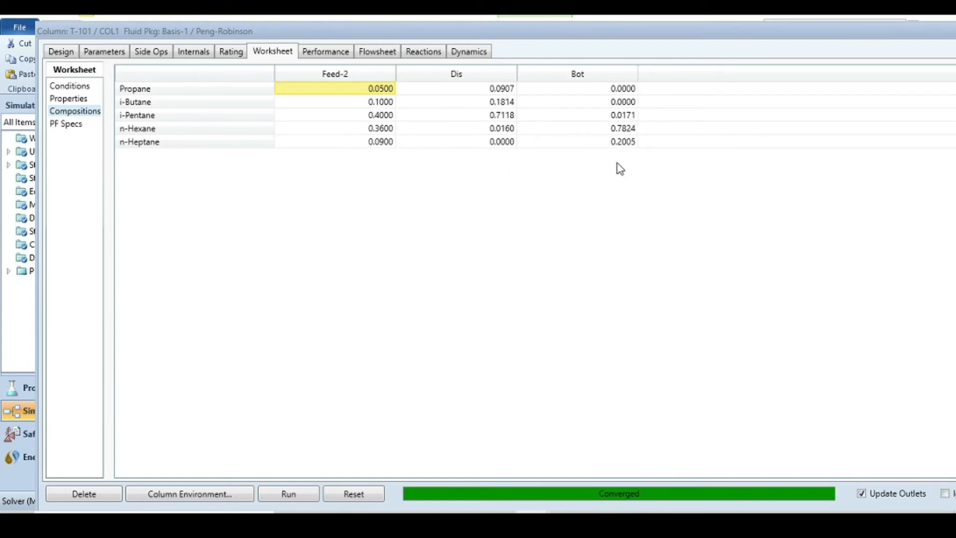
click(62, 51)
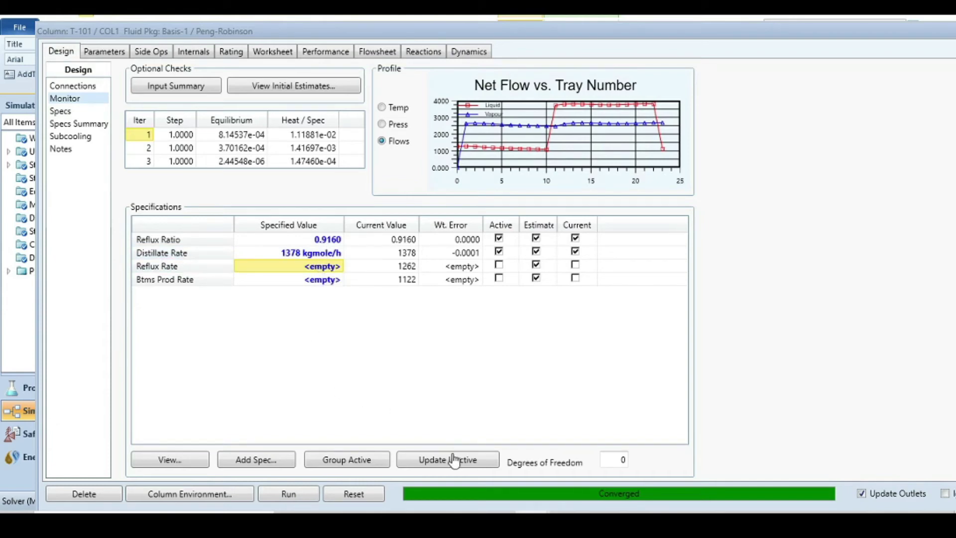
click(249, 460)
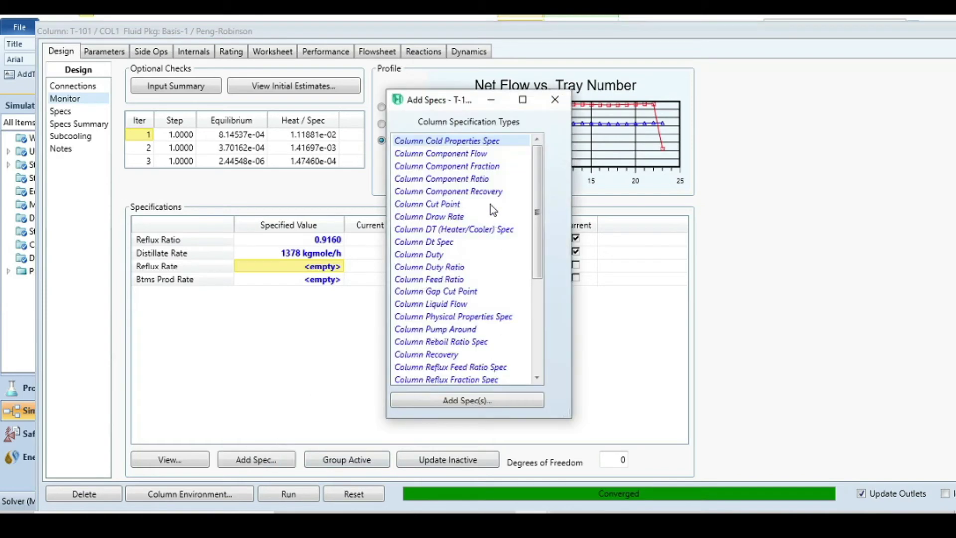
click(487, 167)
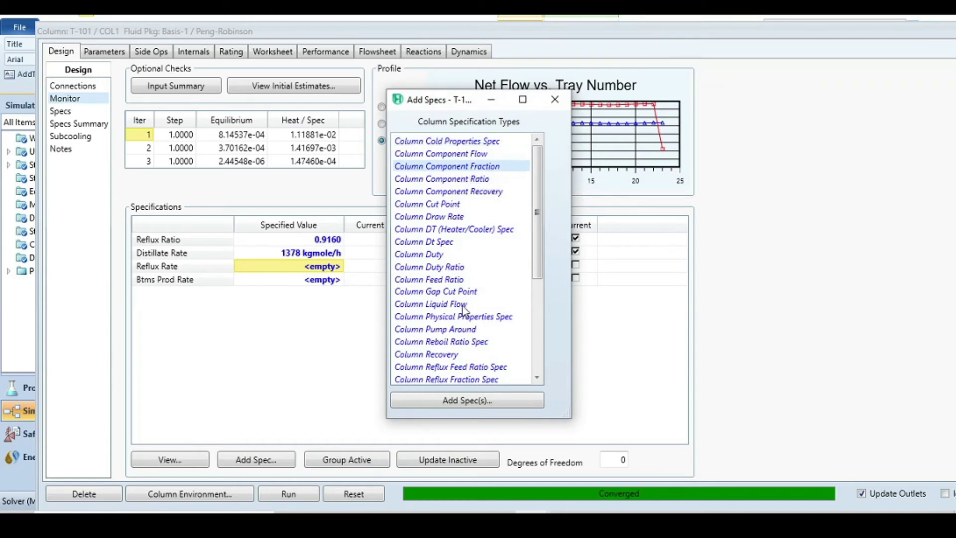
click(456, 401)
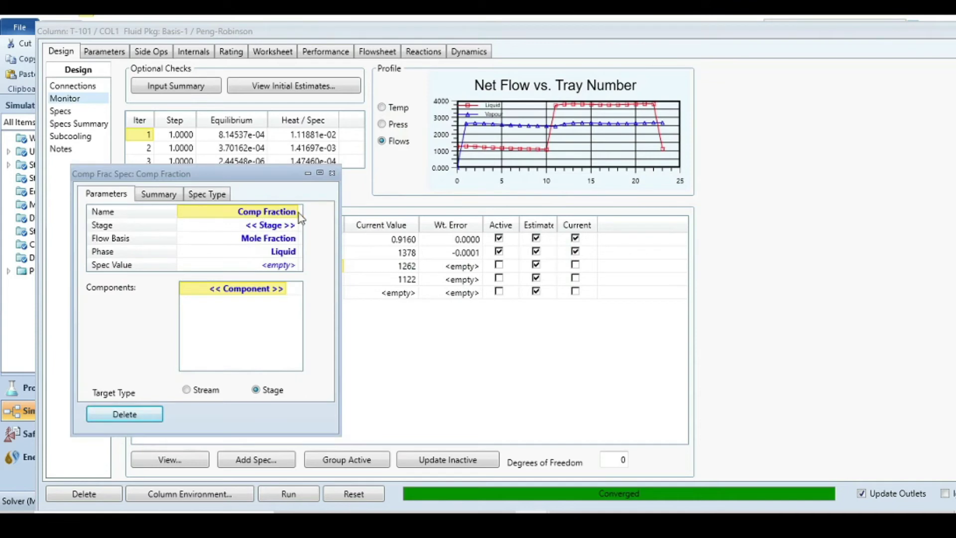
click(186, 390)
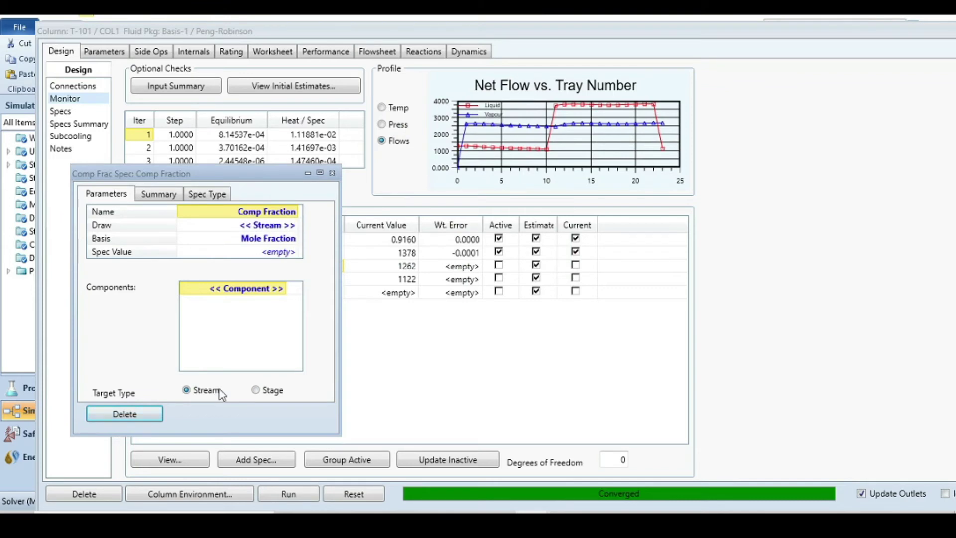
click(294, 225)
click(295, 226)
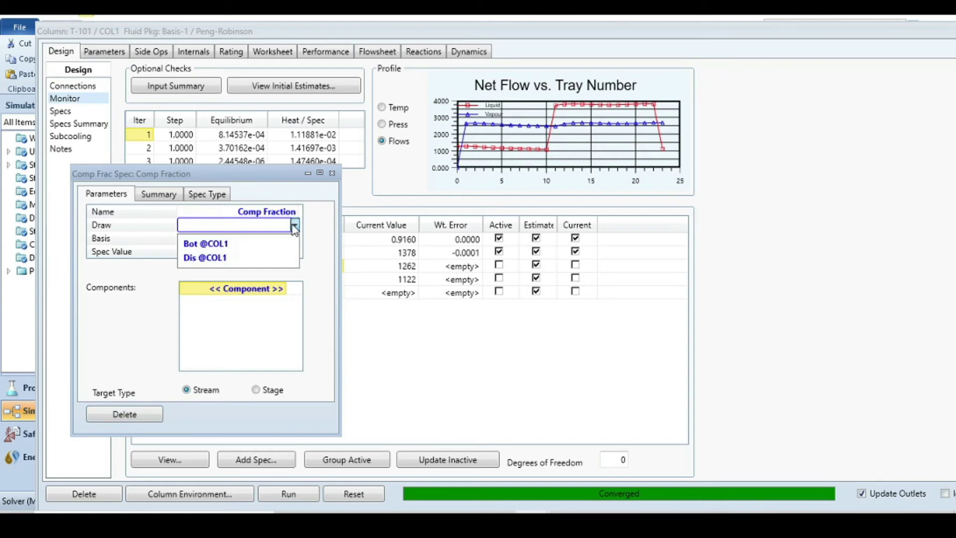
click(245, 259)
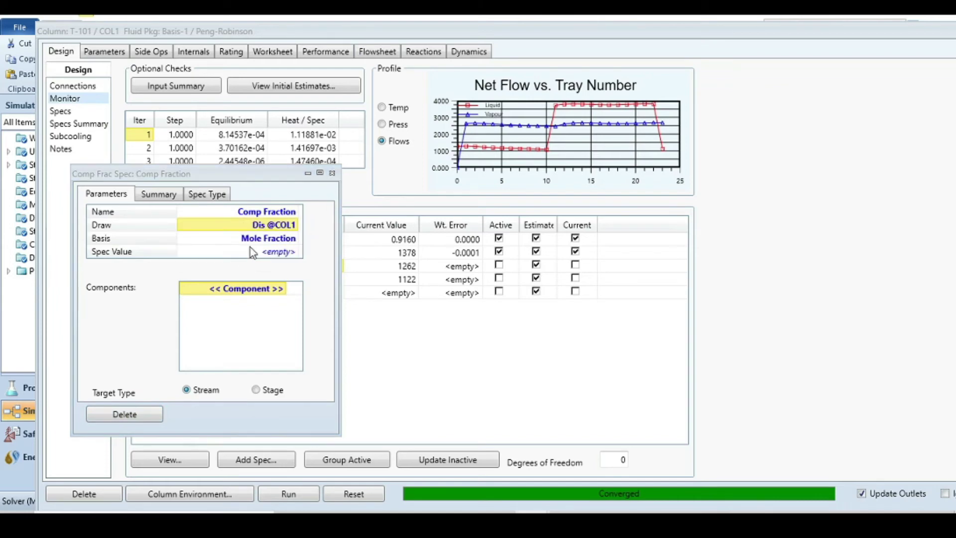
Set the component fraction specification's value to 0.01, assign n-Hexane as its component and close the specification
click(282, 252)
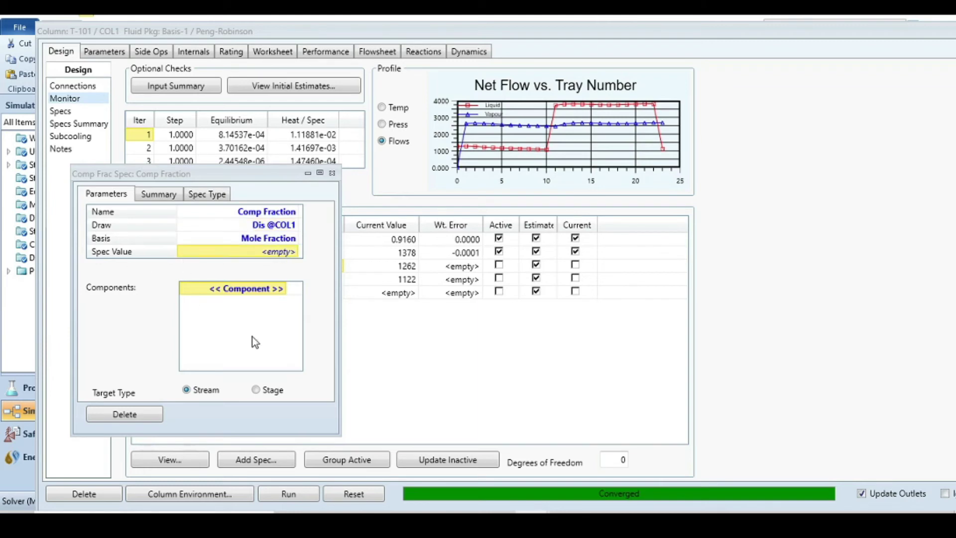
text(0)
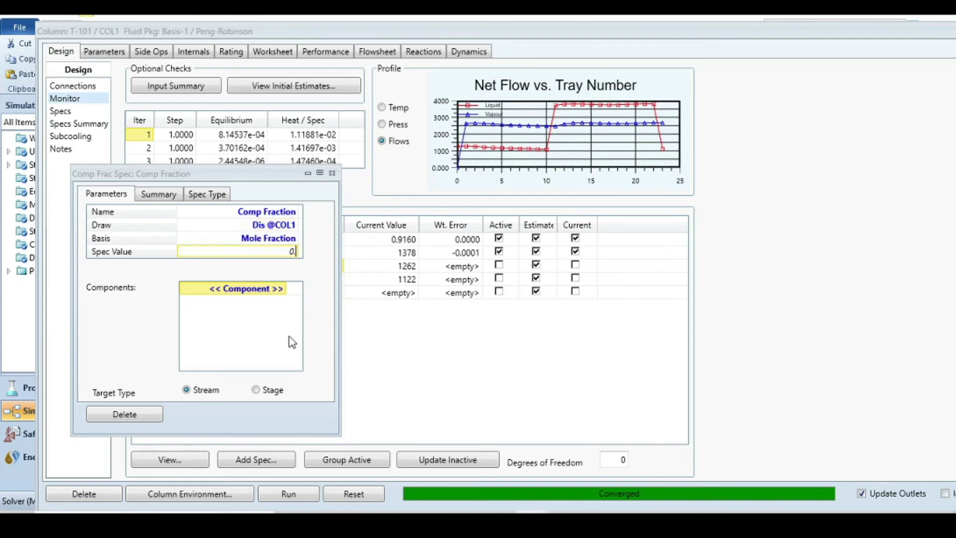
text(.01)
key(Return)
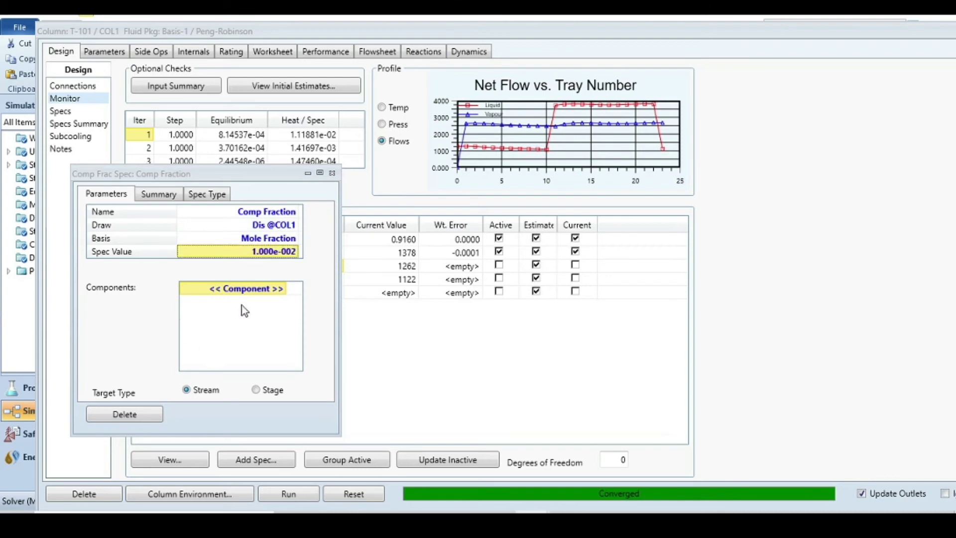
click(287, 290)
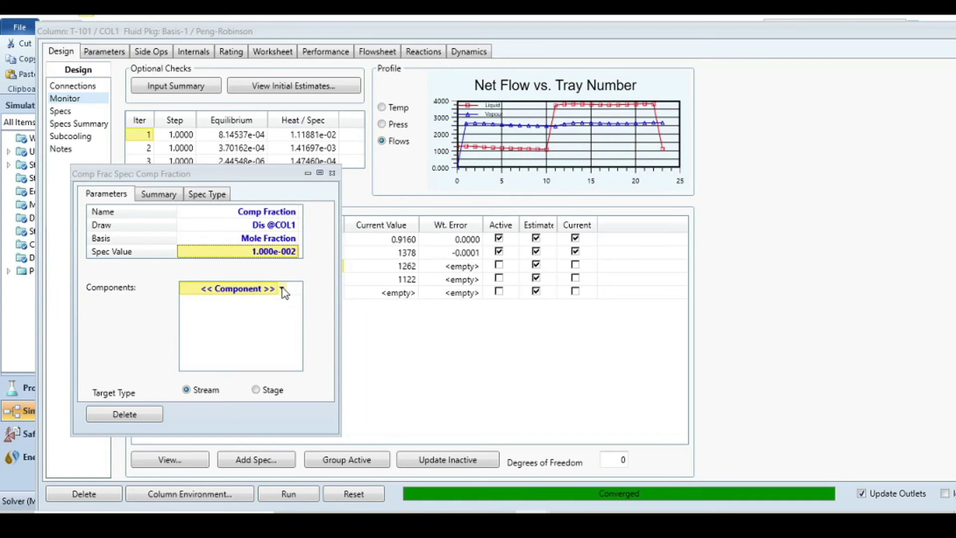
click(283, 289)
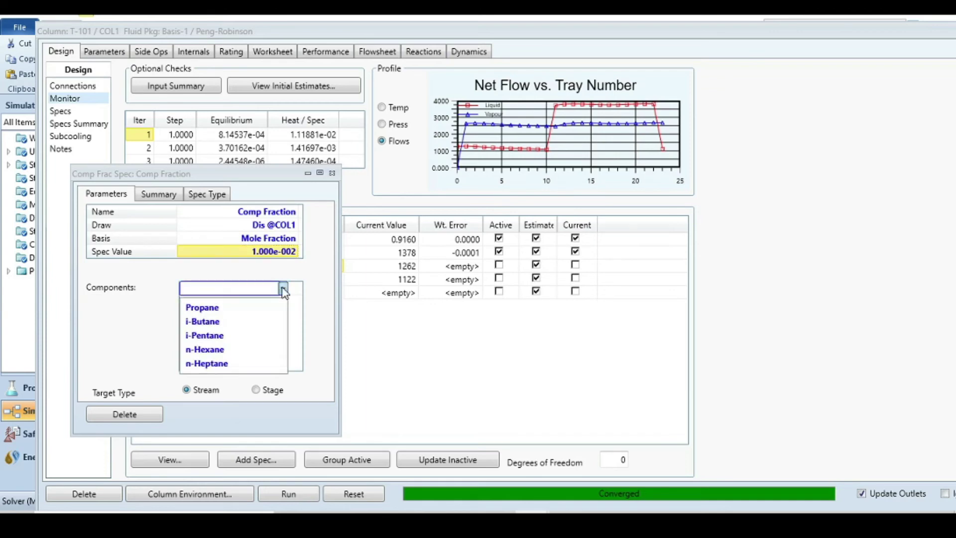
click(234, 351)
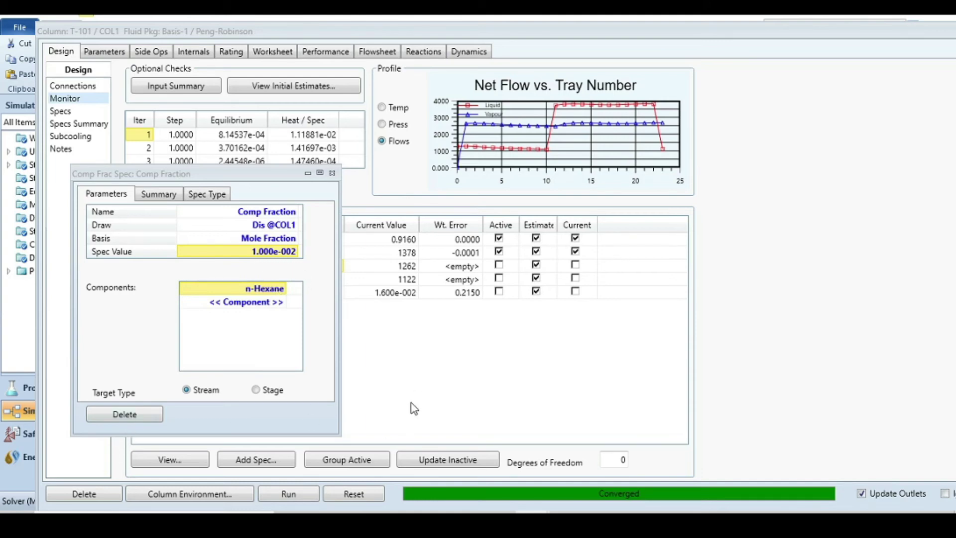
click(333, 174)
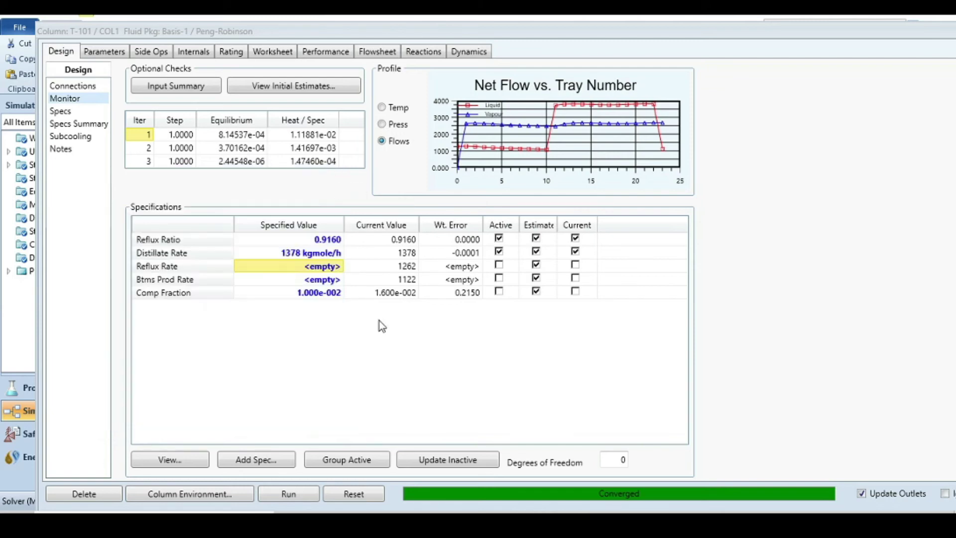
Make the component fraction specification active in place of the reflux ratio, rerun the column and check the product compositions
click(499, 239)
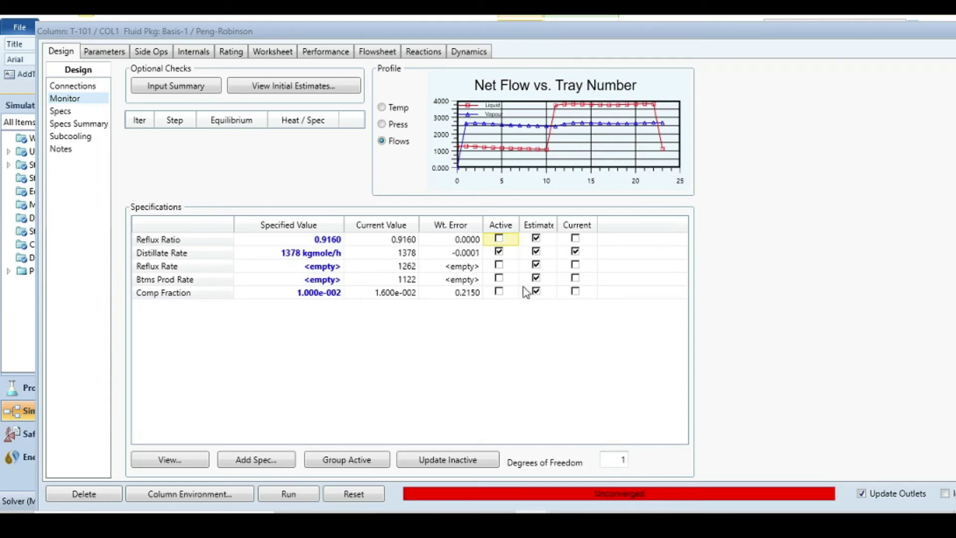
click(499, 293)
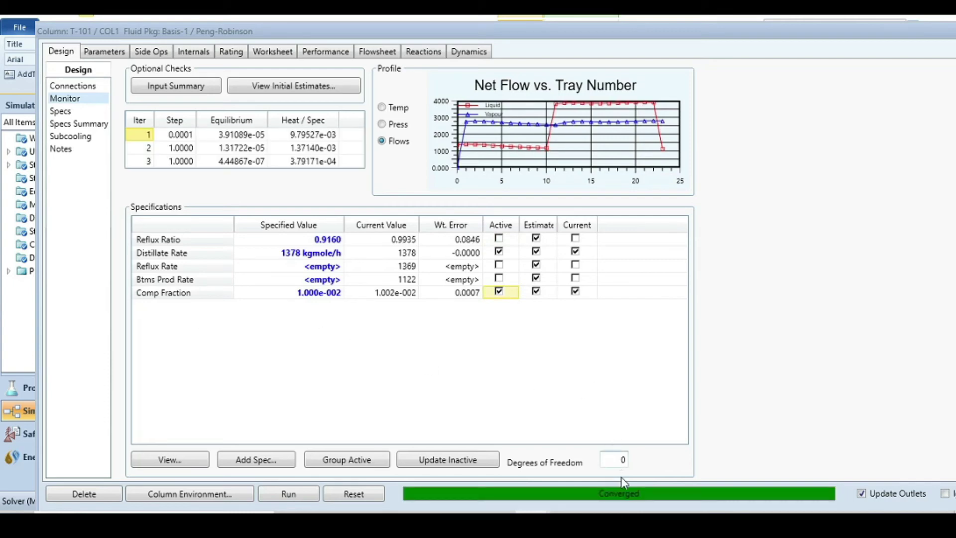
click(281, 497)
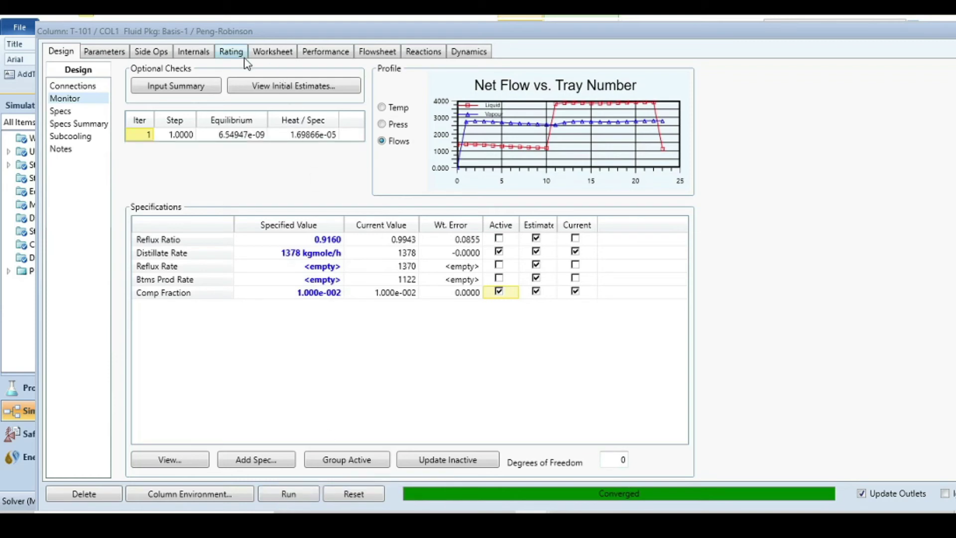
click(274, 52)
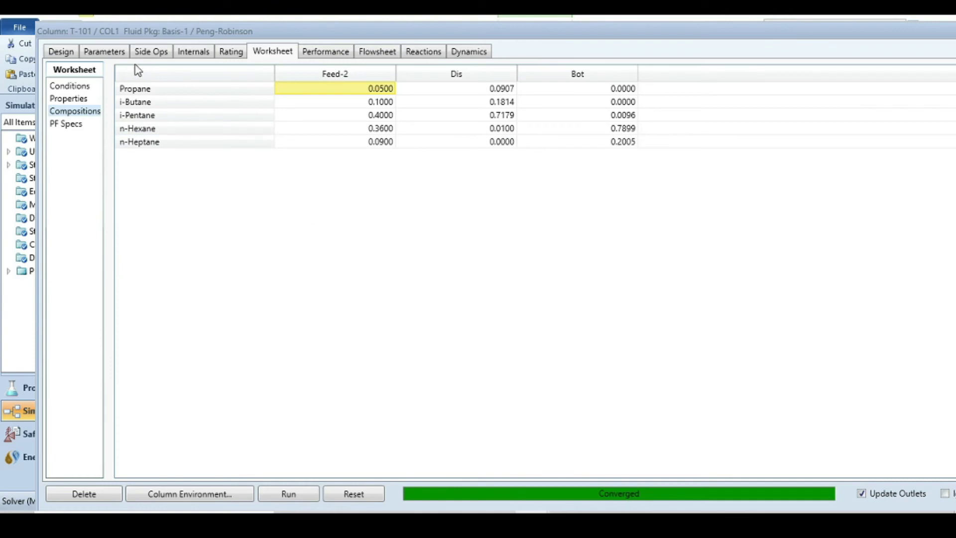
Review the column's specifications and net flow plot in the monitor, along with its steady-state stage profiles
click(62, 52)
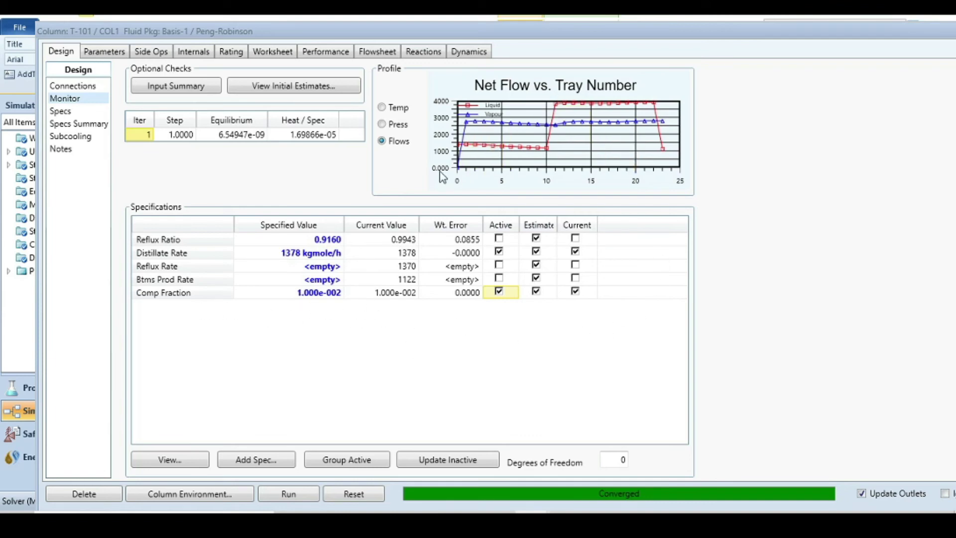
mouse_move(469, 161)
click(114, 54)
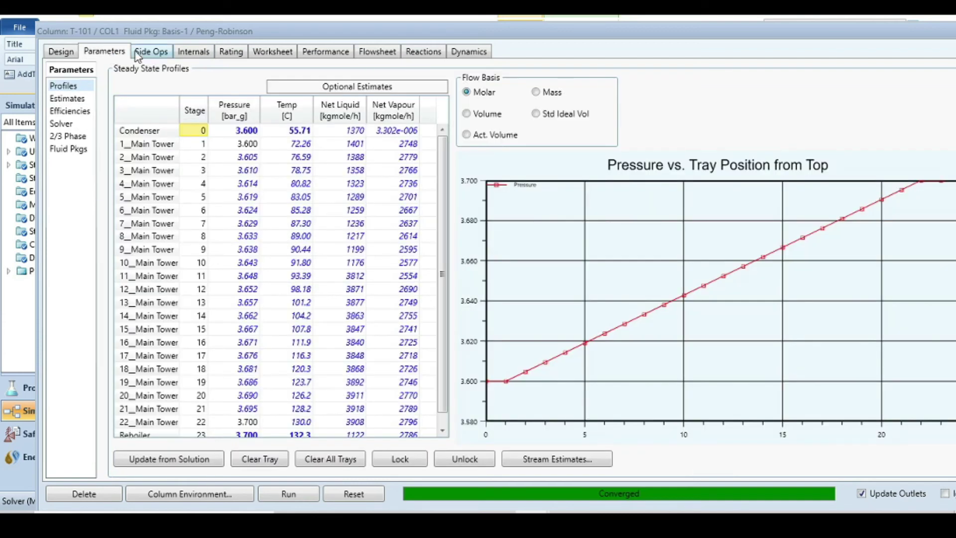
Set the overall stage efficiency of main tower stages 1 to 22 to 0.8, leaving the condenser and reboiler out
click(76, 114)
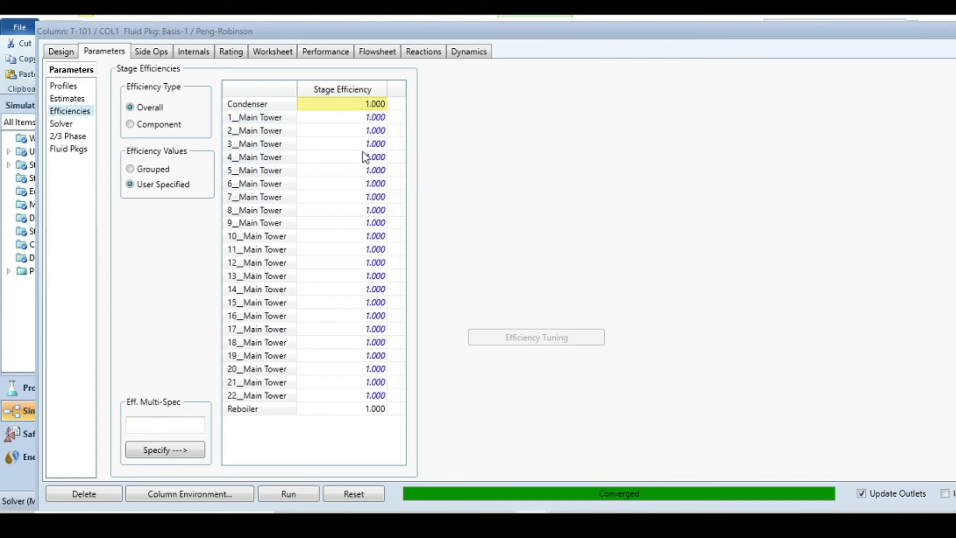
click(174, 428)
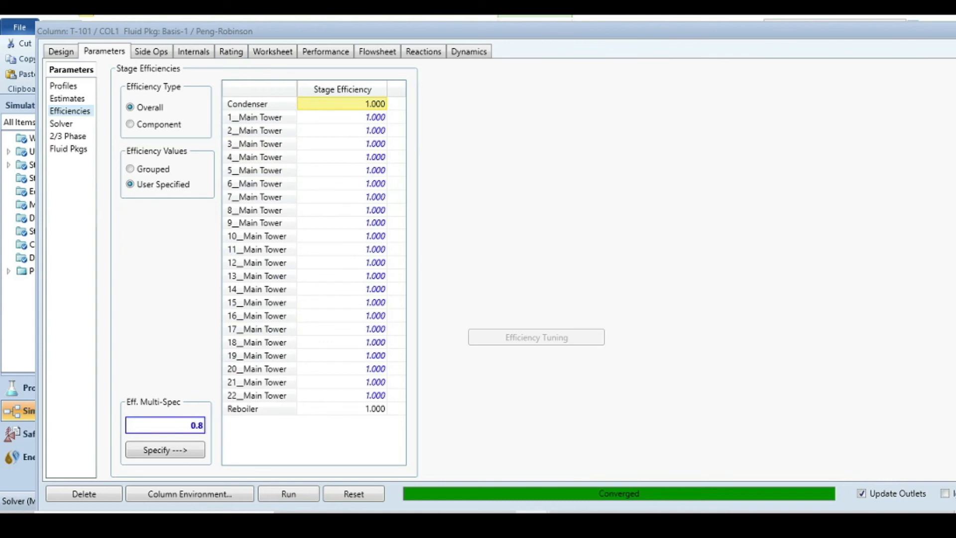
text(0.8)
click(372, 120)
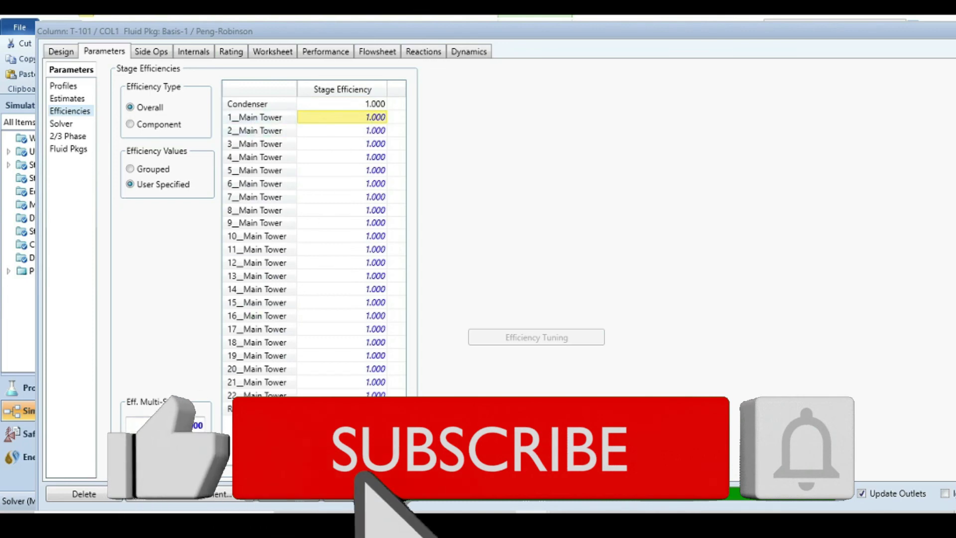
text(0.8)
key(Return)
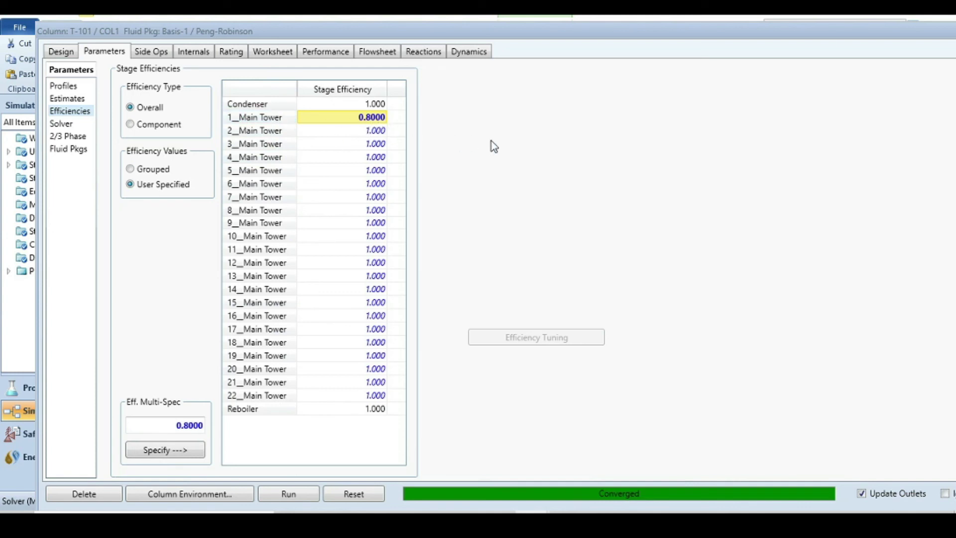
drag(348, 132, 329, 399)
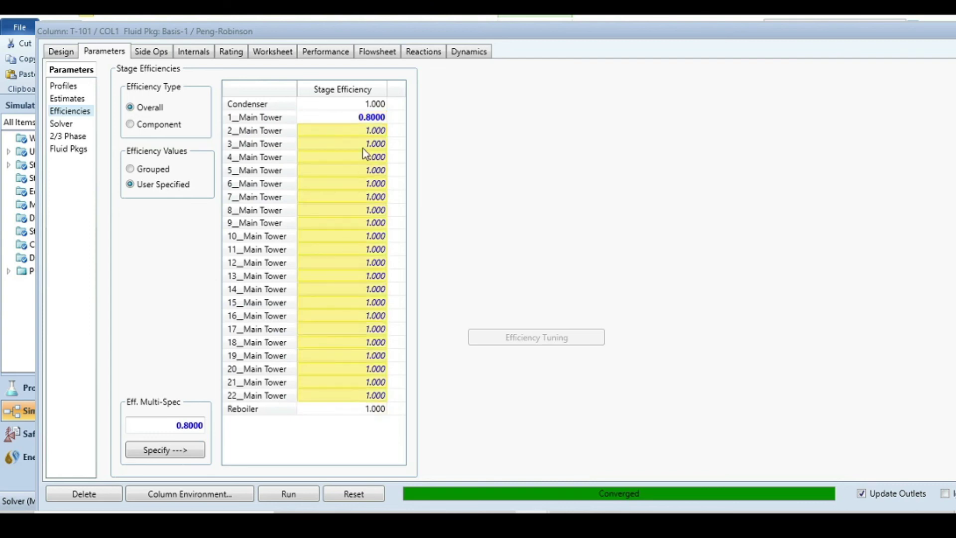
click(151, 451)
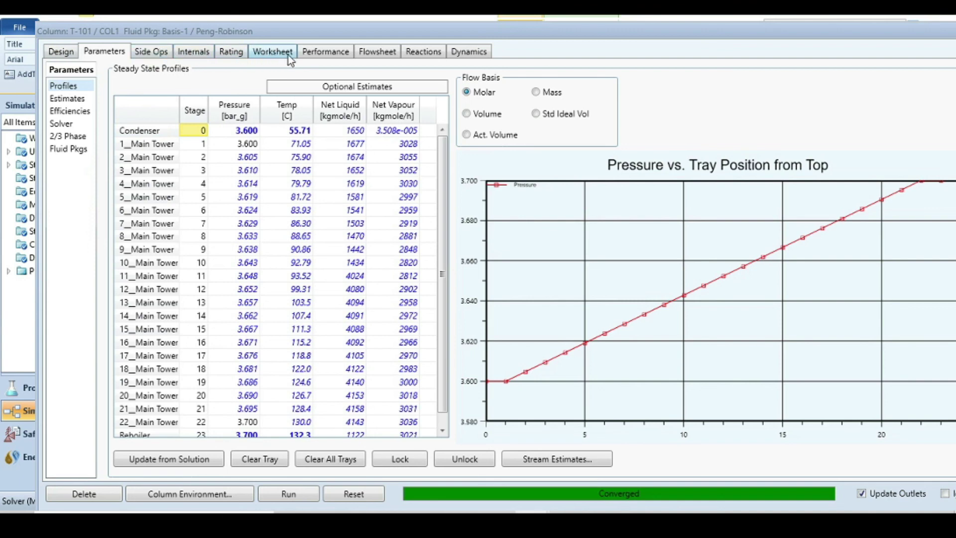
Review the column's performance summary of feeds and products and its stage-by-stage temperature, pressure and flow profiles
click(320, 55)
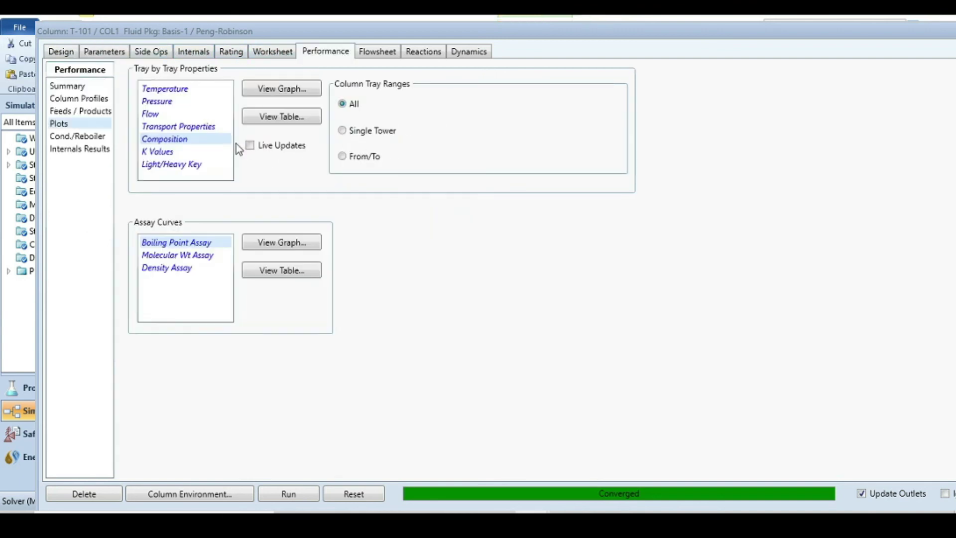
click(67, 88)
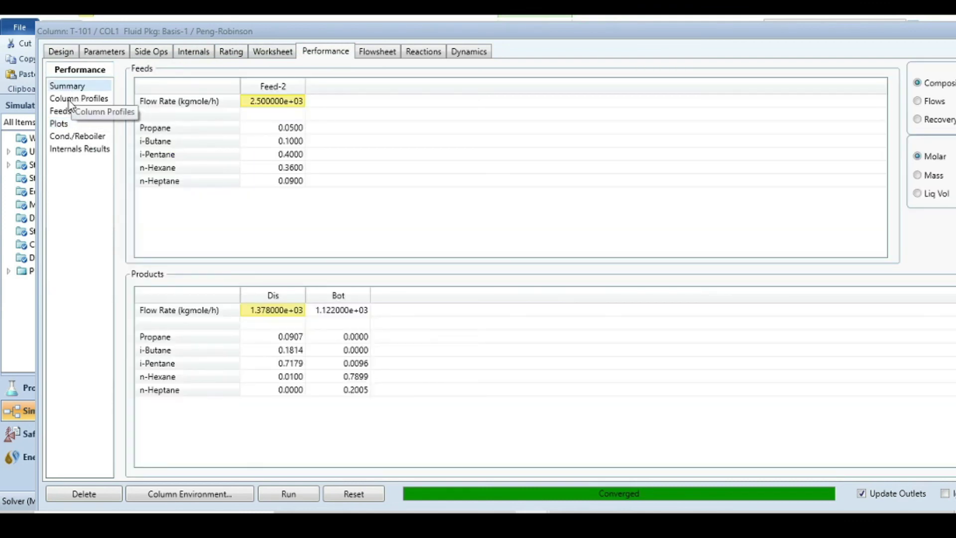
click(70, 101)
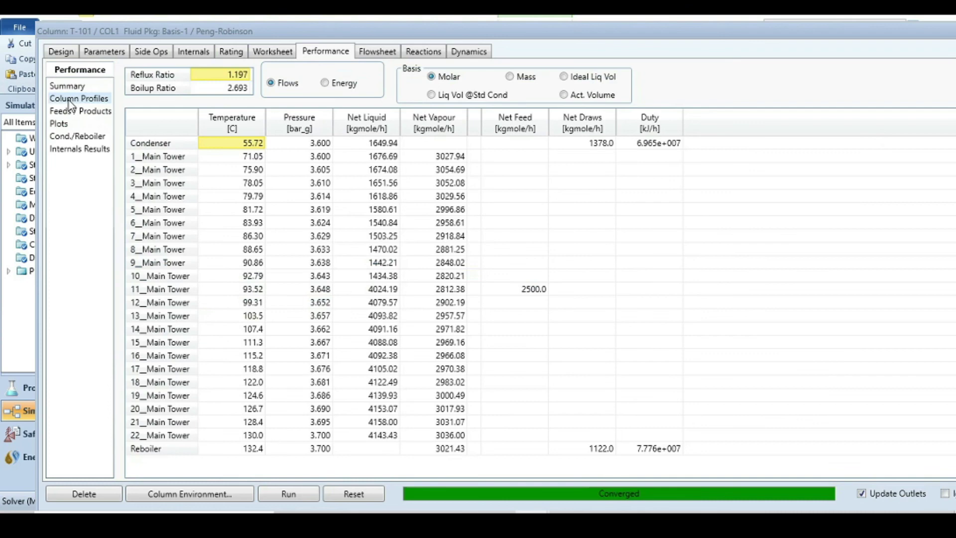